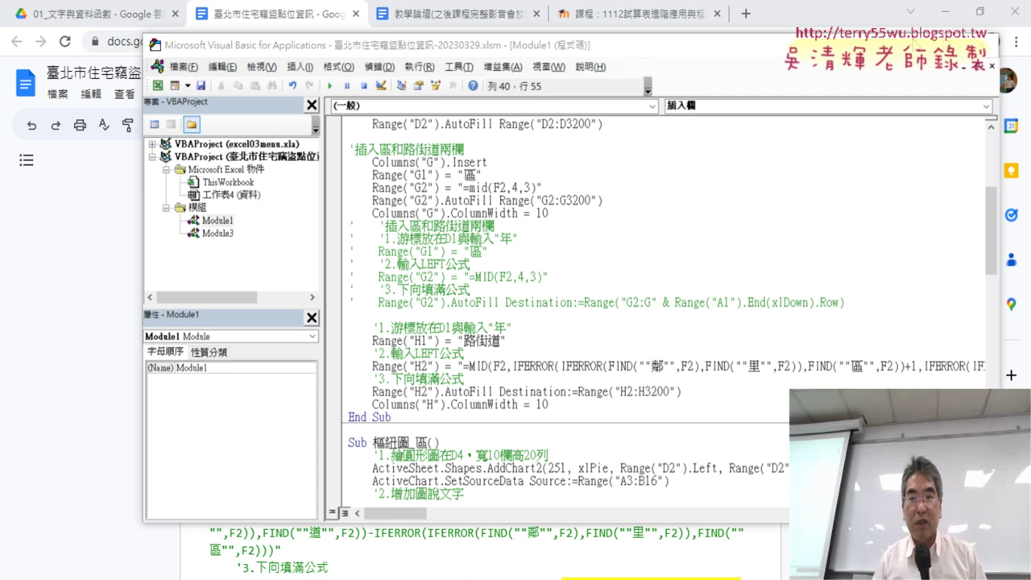
Leave the VBA editor, rerun the 住宅竊盜下載 download, and scroll to the final data rows
key("alt+F11")
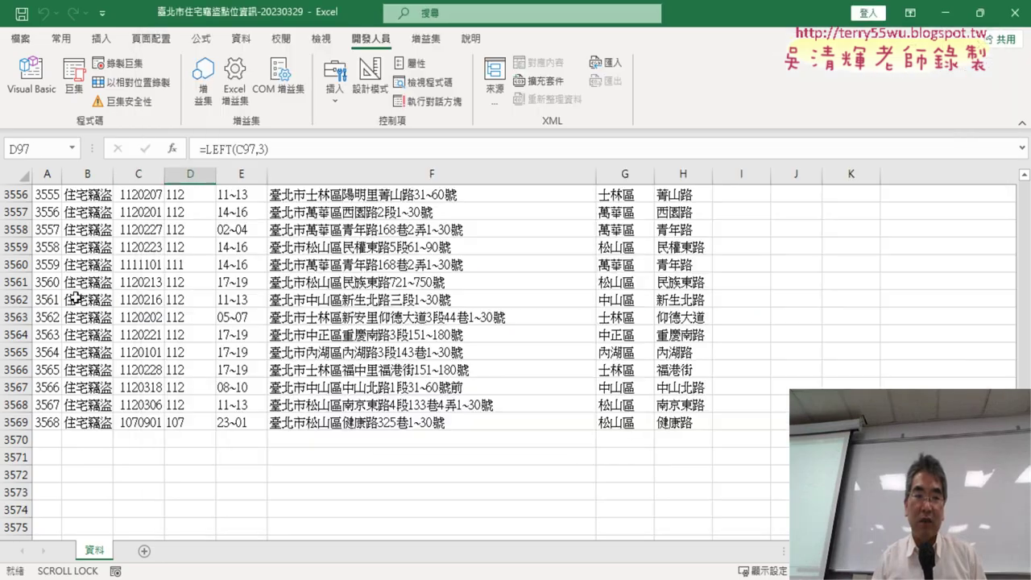
left_click(75, 298)
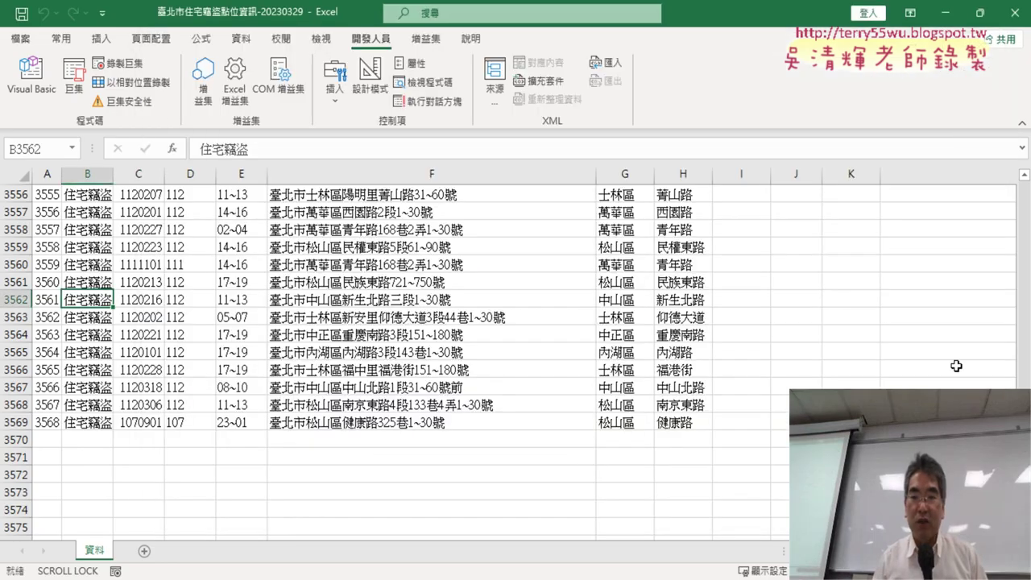
left_click_drag(1024, 515, 1024, 187)
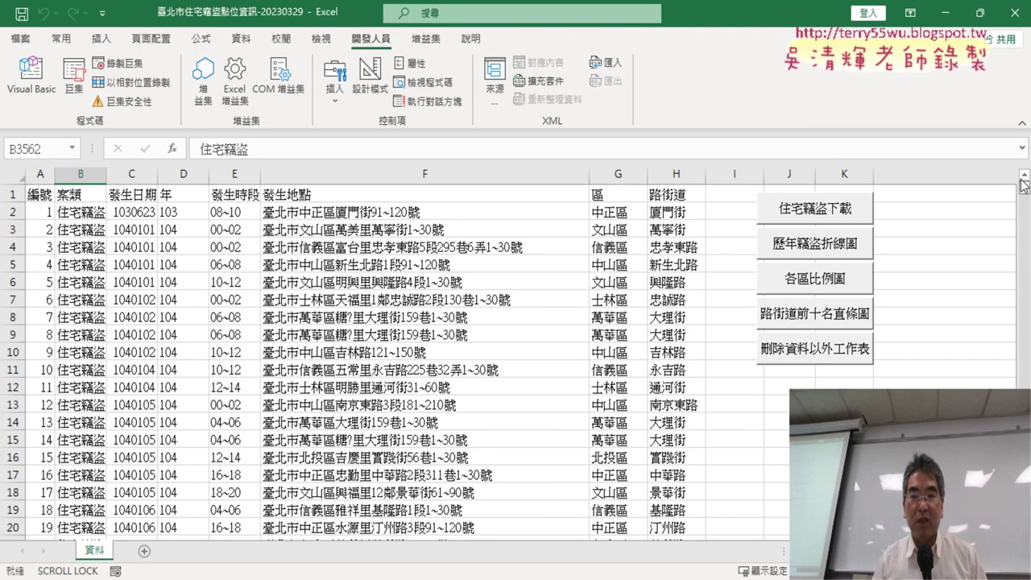
left_click(808, 207)
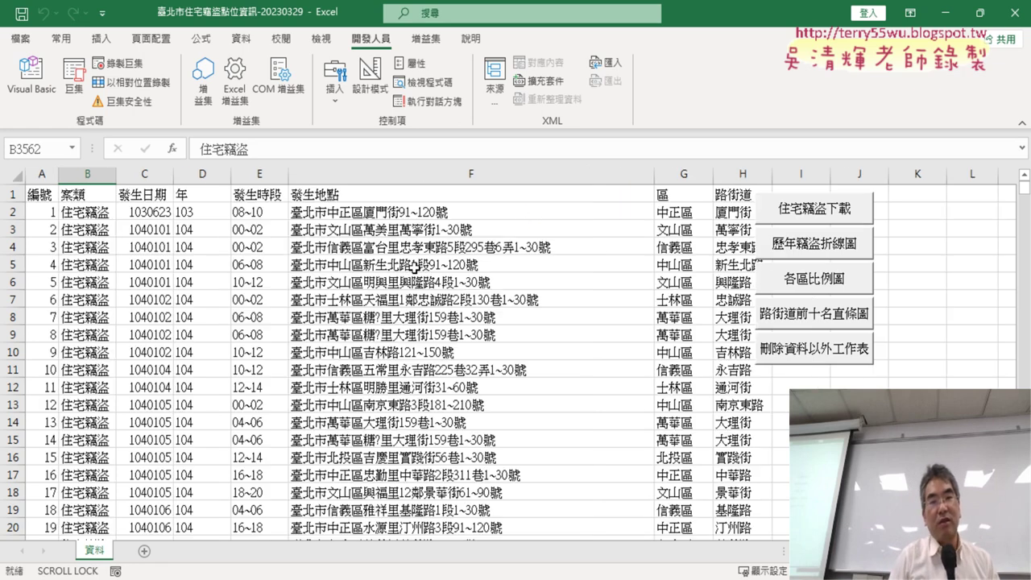
left_click(206, 198)
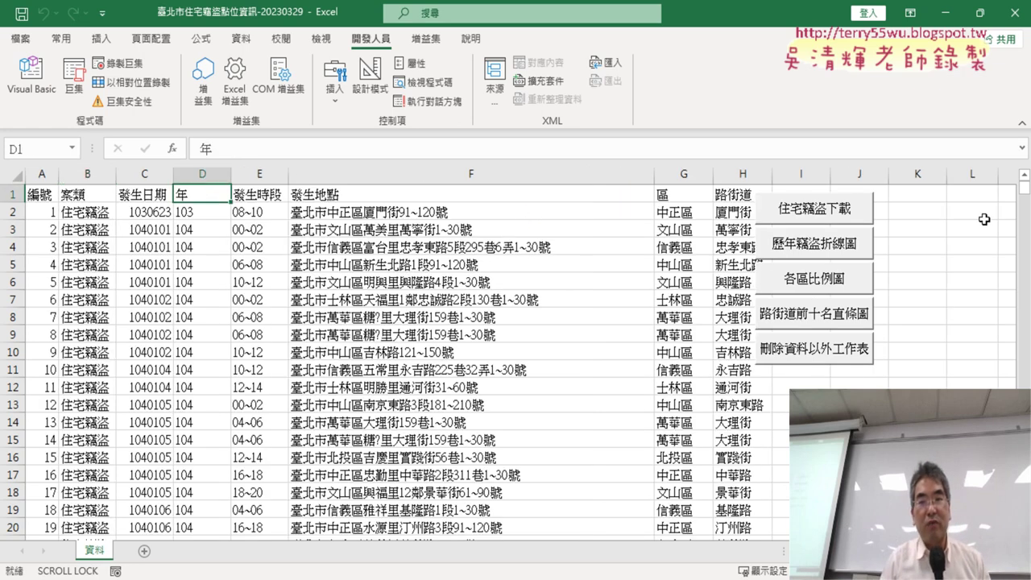
left_click_drag(1025, 189, 1024, 451)
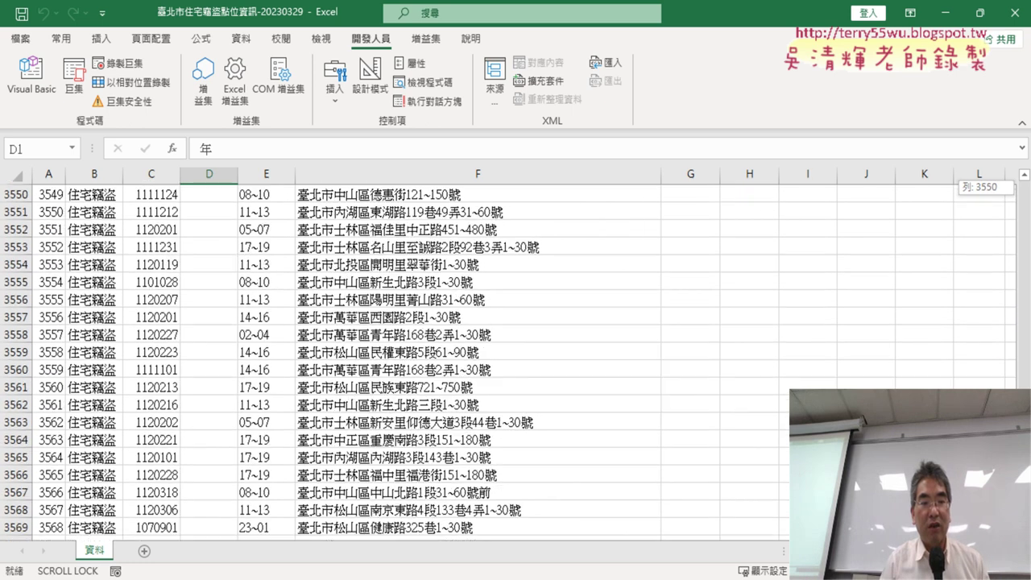
Scroll up to row 3200, select empty cell D3201, and open Module1 in Visual Basic
left_click_drag(1025, 451, 1024, 532)
scroll(473, 404, "up", 3)
scroll(472, 400, "up", 3)
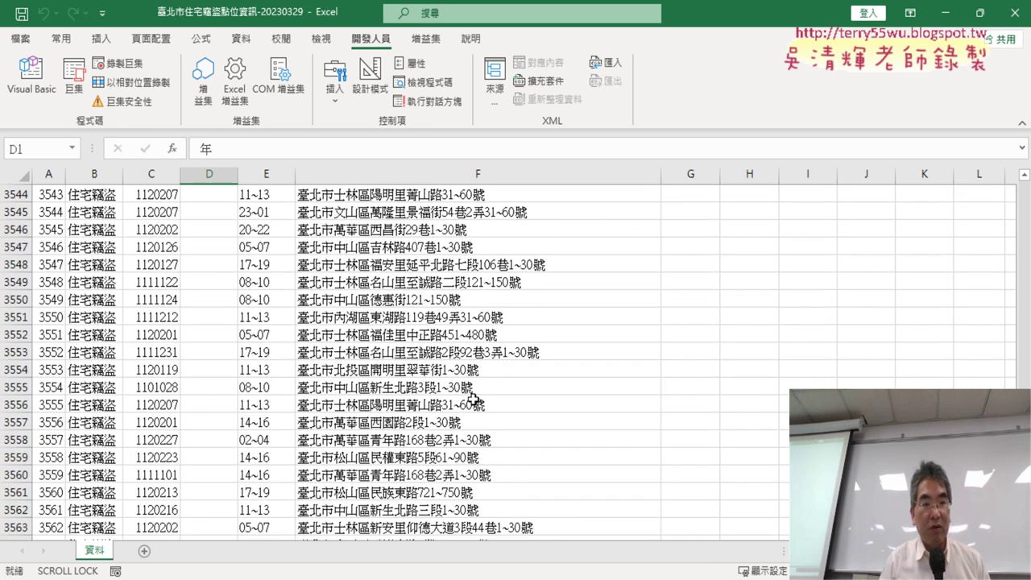
scroll(473, 397, "up", 4)
scroll(473, 393, "up", 7)
scroll(473, 393, "up", 5)
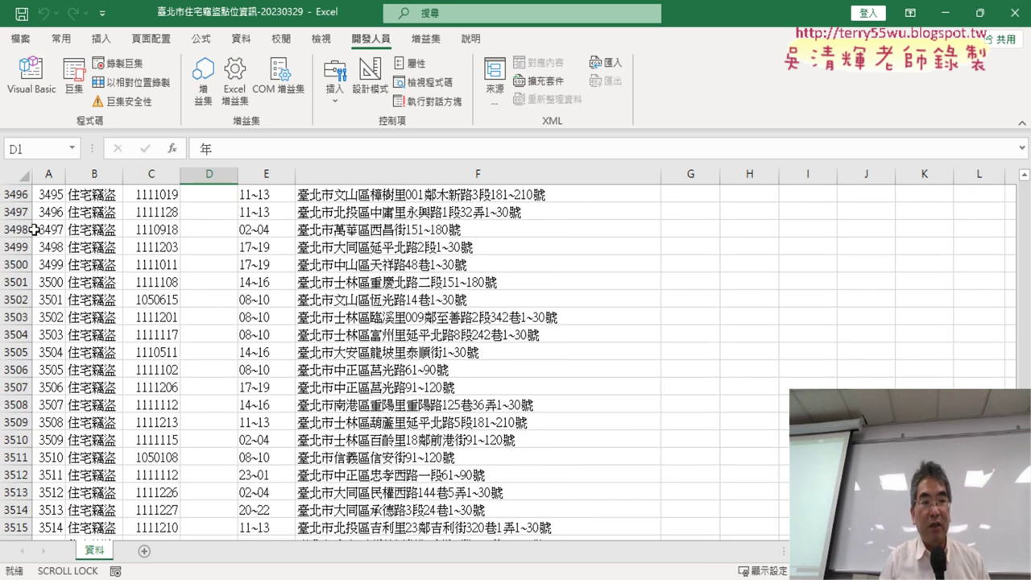
scroll(201, 285, "up", 4)
scroll(200, 285, "up", 9)
scroll(201, 285, "up", 8)
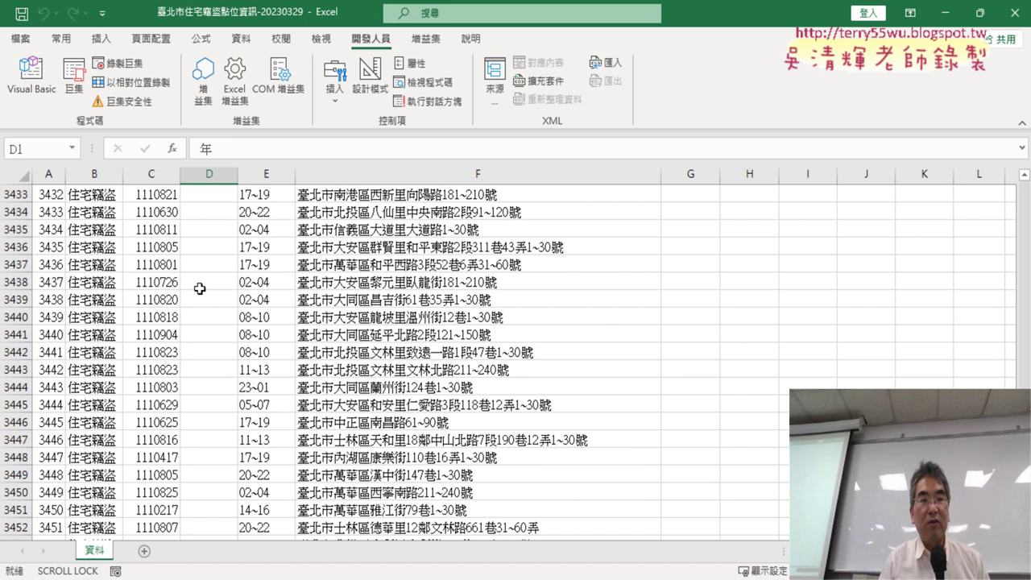
scroll(199, 284, "up", 9)
scroll(201, 282, "up", 9)
scroll(201, 281, "up", 9)
scroll(201, 281, "up", 4)
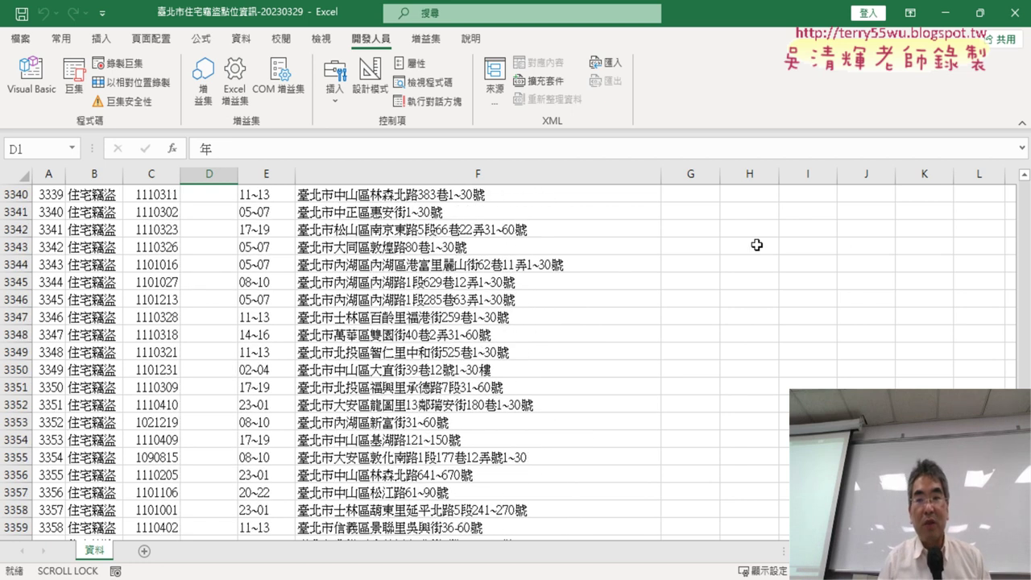
scroll(508, 363, "up", 12)
scroll(508, 363, "up", 13)
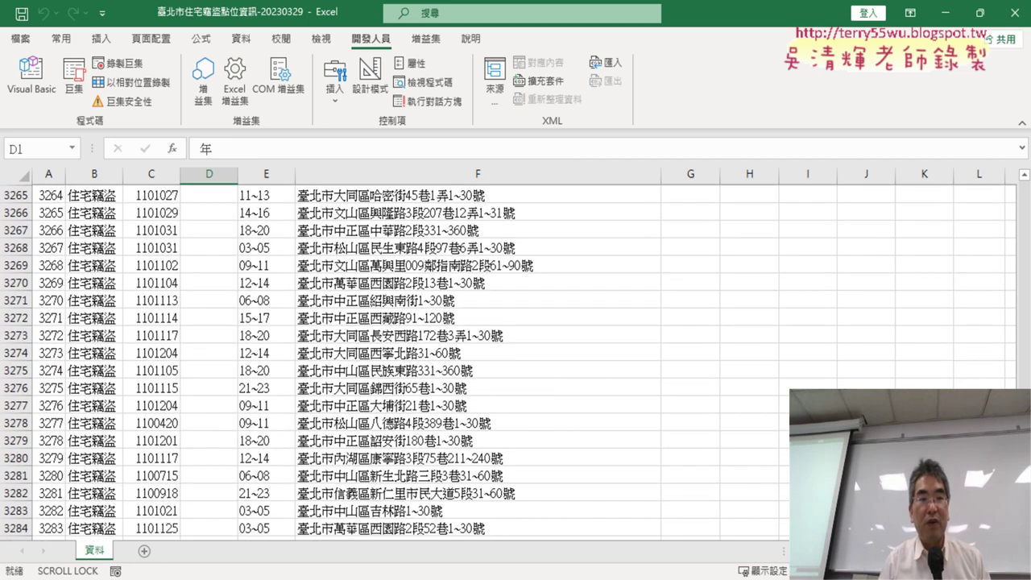
scroll(508, 362, "up", 8)
scroll(508, 363, "up", 13)
scroll(508, 363, "up", 7)
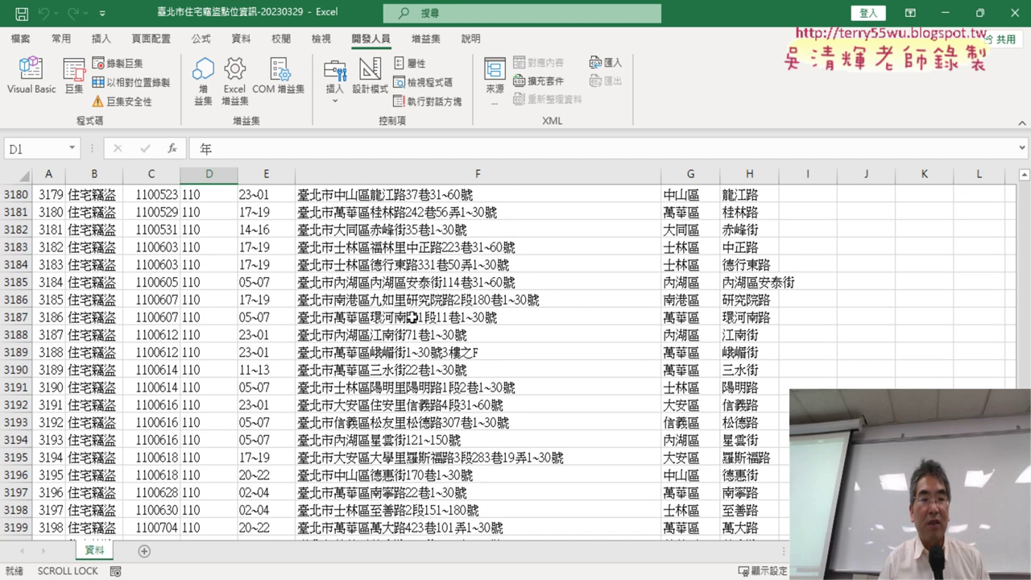
scroll(413, 316, "down", 5)
left_click(211, 299)
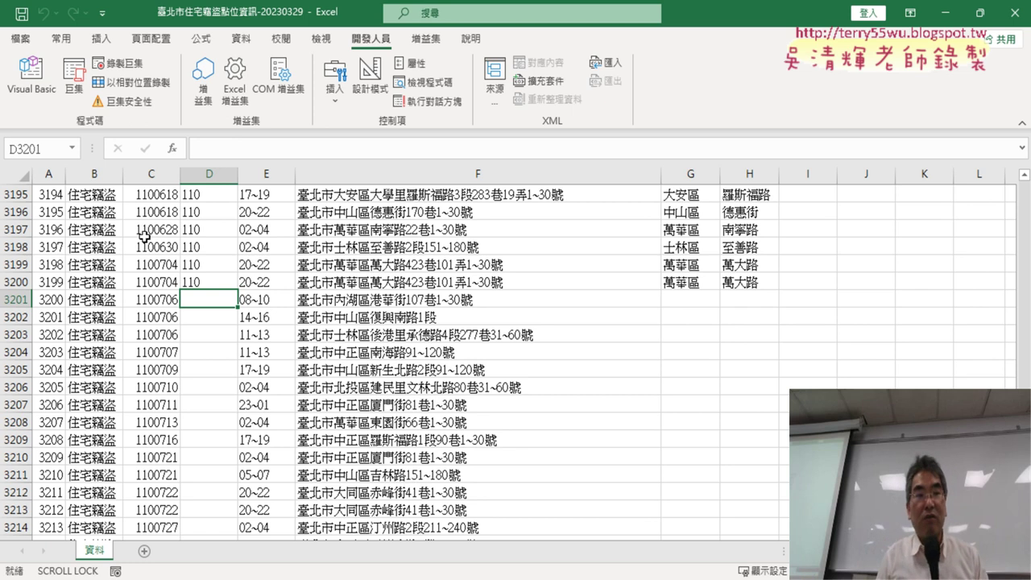
left_click(50, 106)
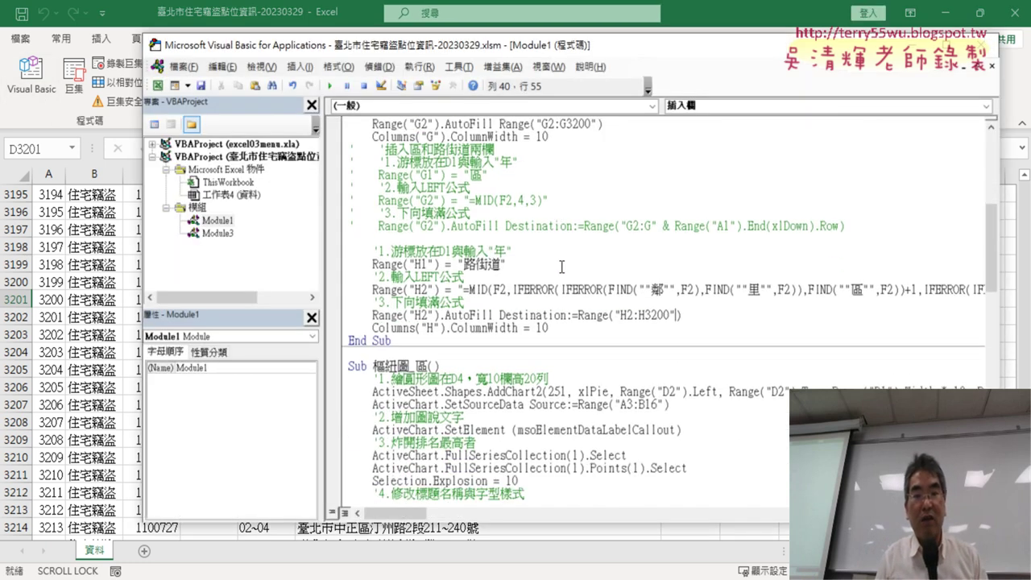
Delete 3200 from Range("D2:D3200"), begin typing the A1-based replacement, then return to the workbook
scroll(561, 267, "up", 2)
scroll(567, 266, "up", 2)
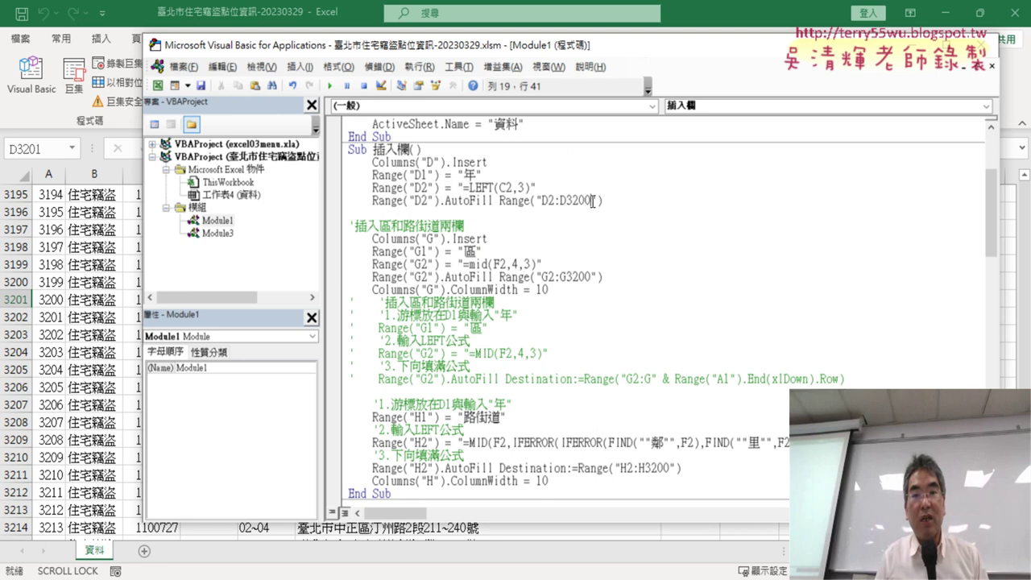
left_click_drag(591, 200, 572, 201)
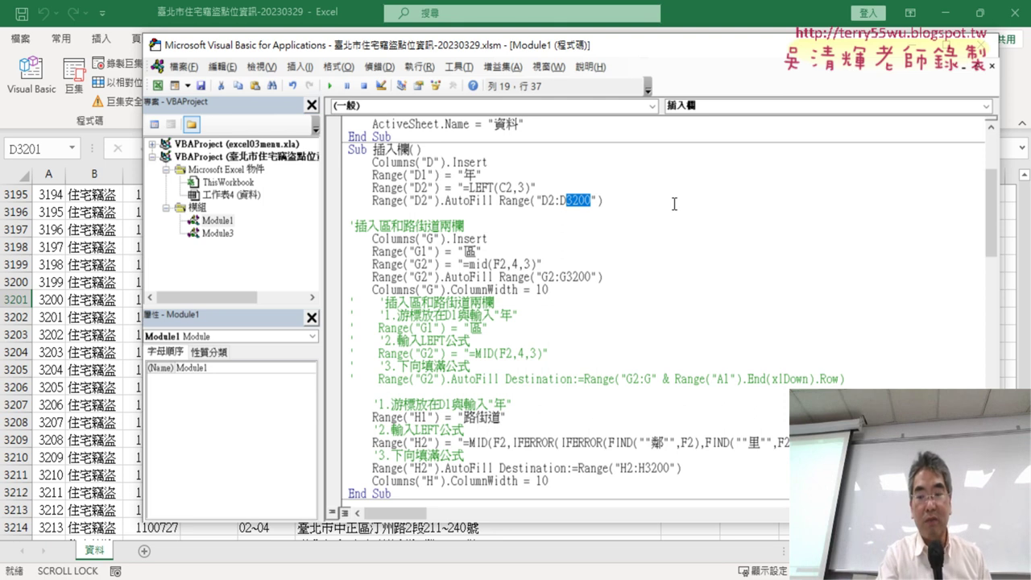
key("Delete")
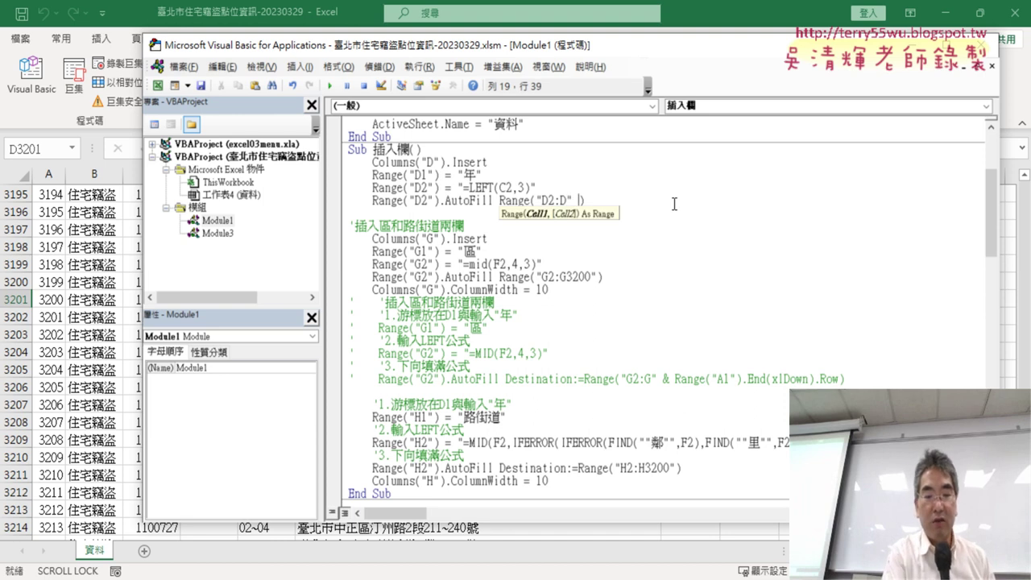
type("& rang")
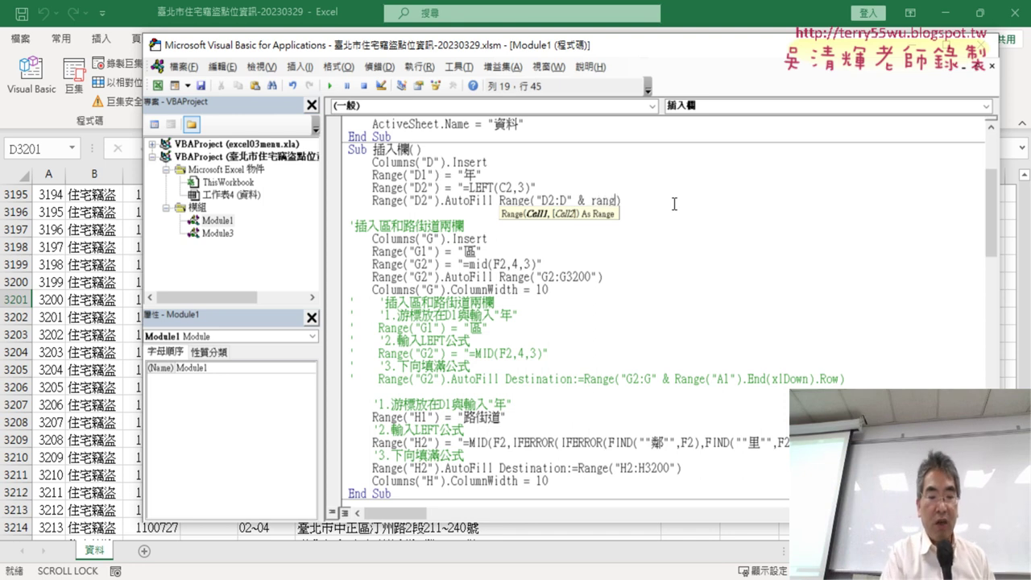
type("(\"A1")
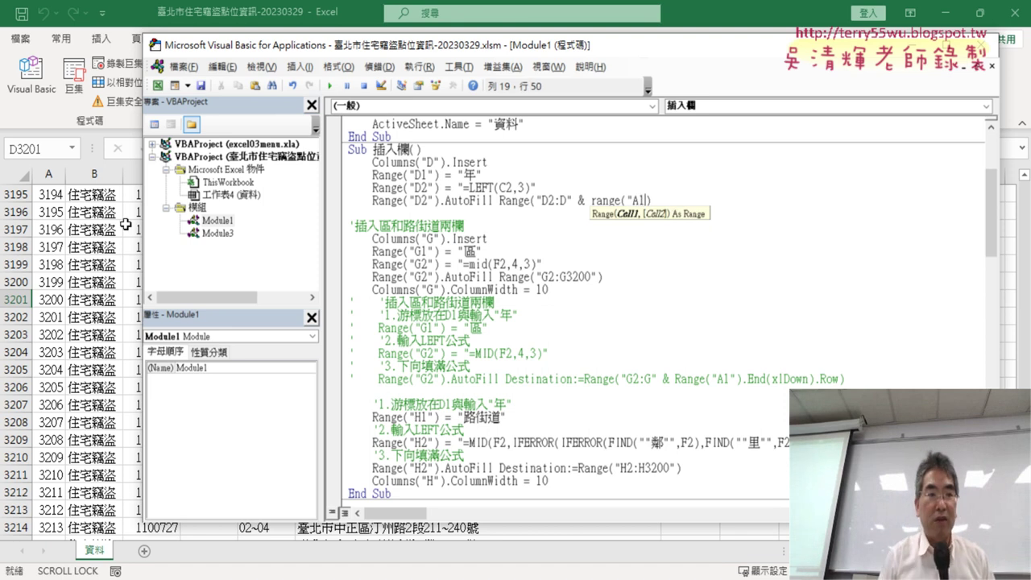
left_click(49, 266)
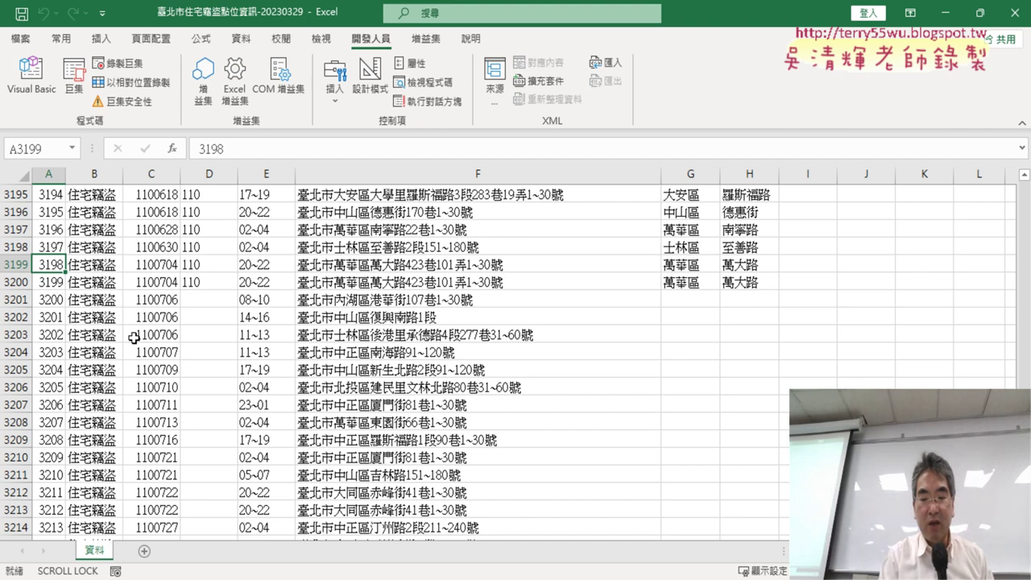
Recheck the rows around 3200, then reopen the Module1 code
scroll(134, 338, "up", 7)
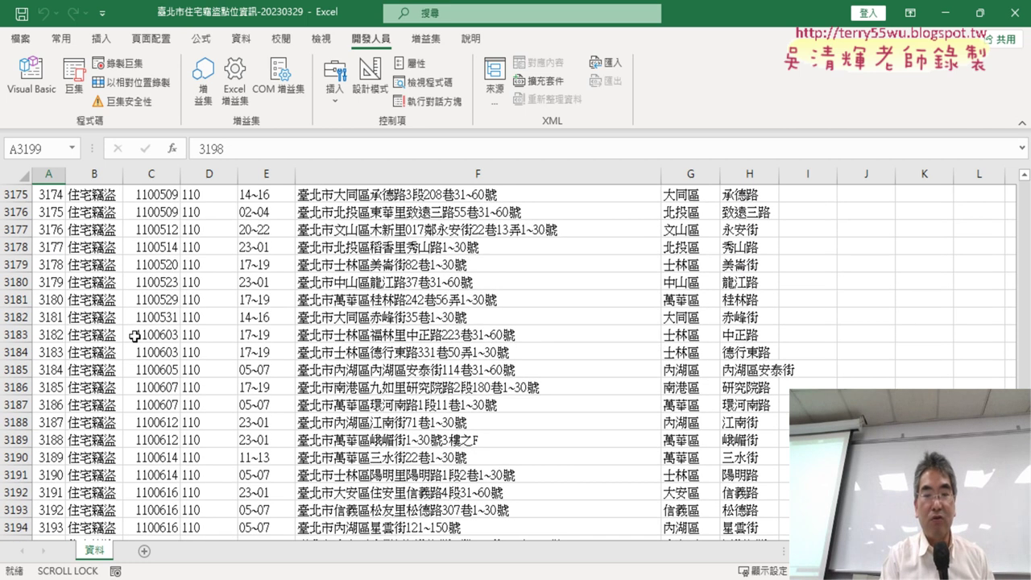
scroll(134, 337, "down", 7)
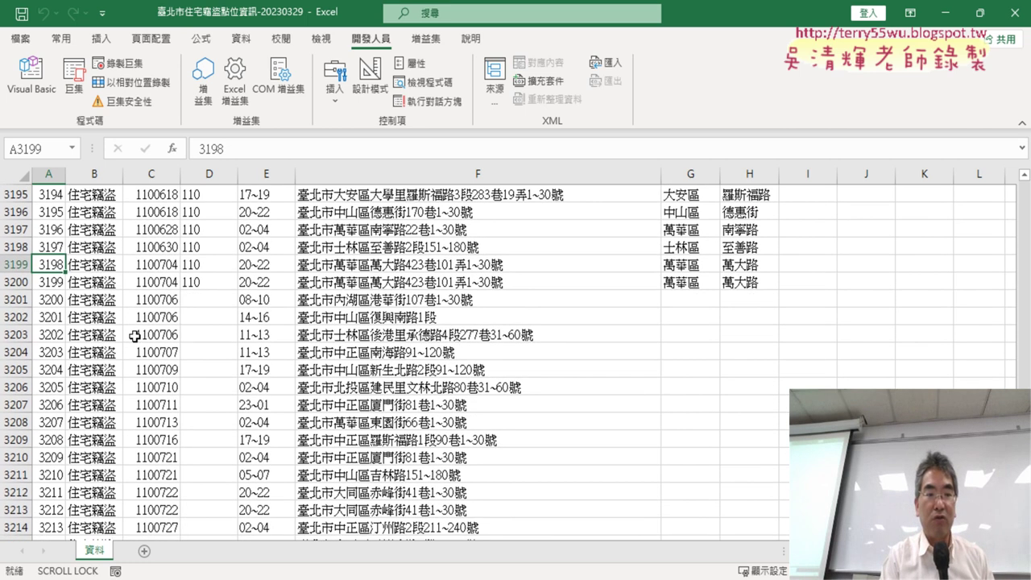
left_click(33, 84)
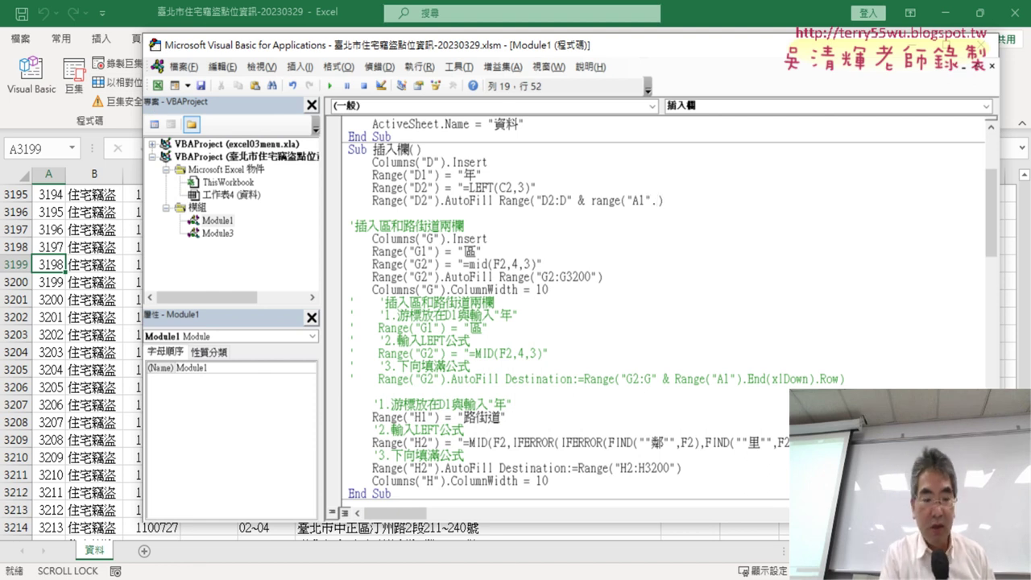
Complete column D's range end as Range("A1").End(xlDown).Row using IntelliSense
key("BackSpace")
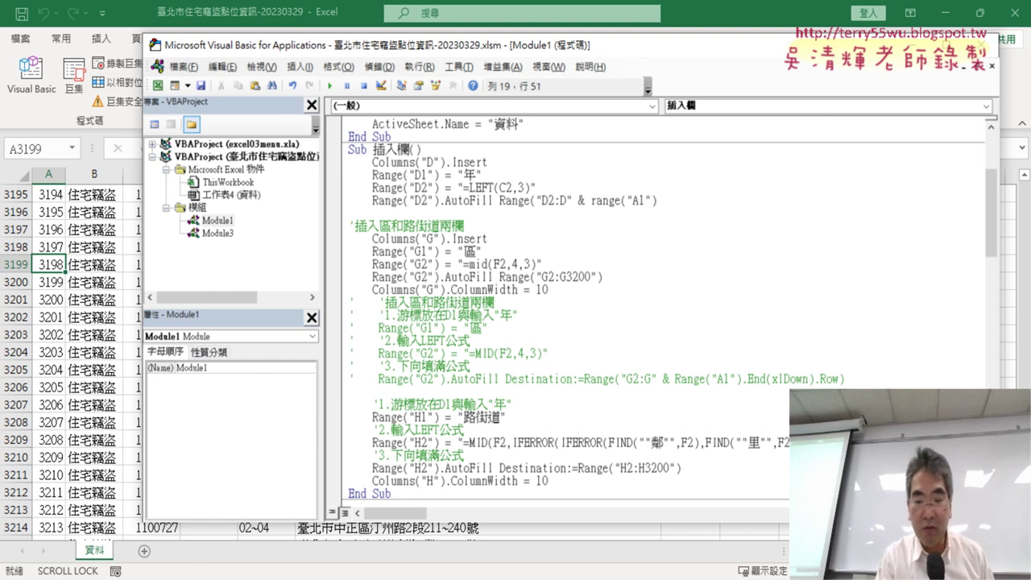
type(").")
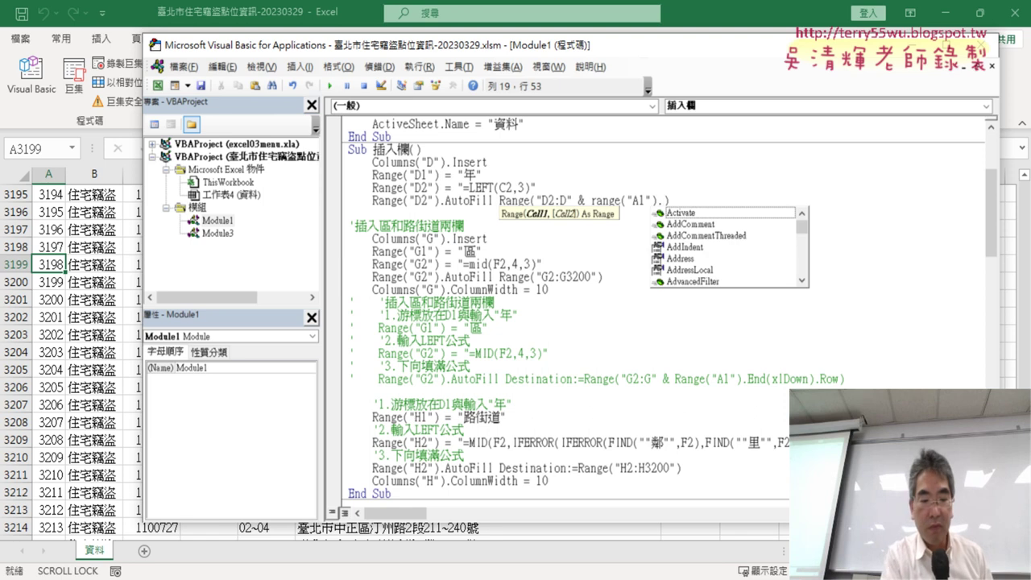
type("E")
key("Down")
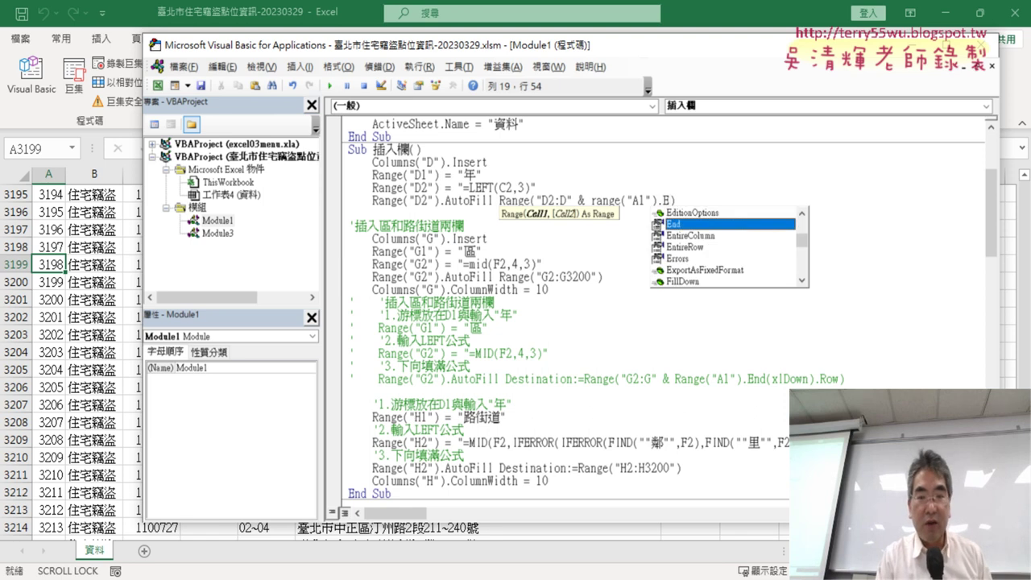
key("space")
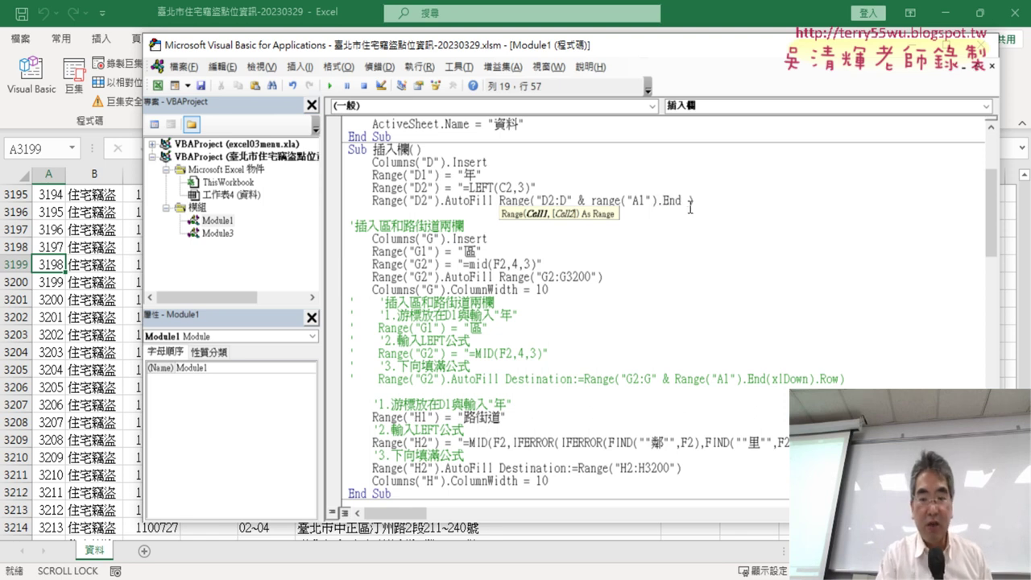
type("(")
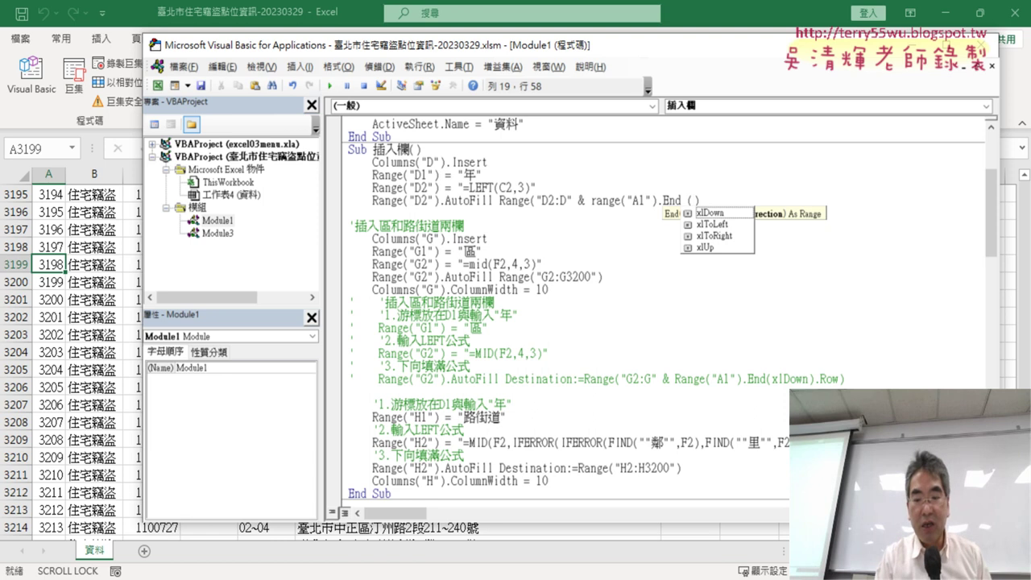
key("Down")
key("space")
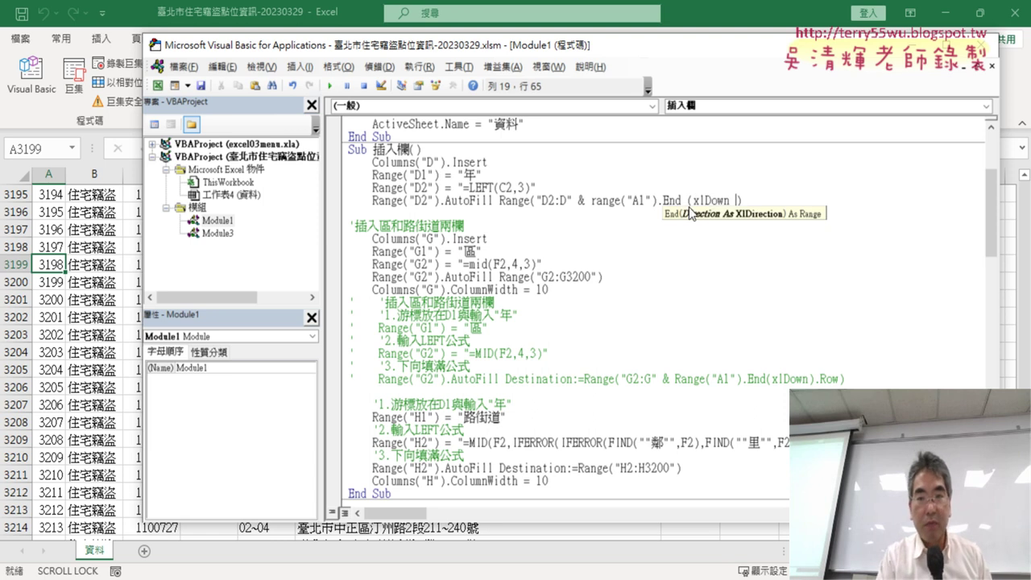
type(")")
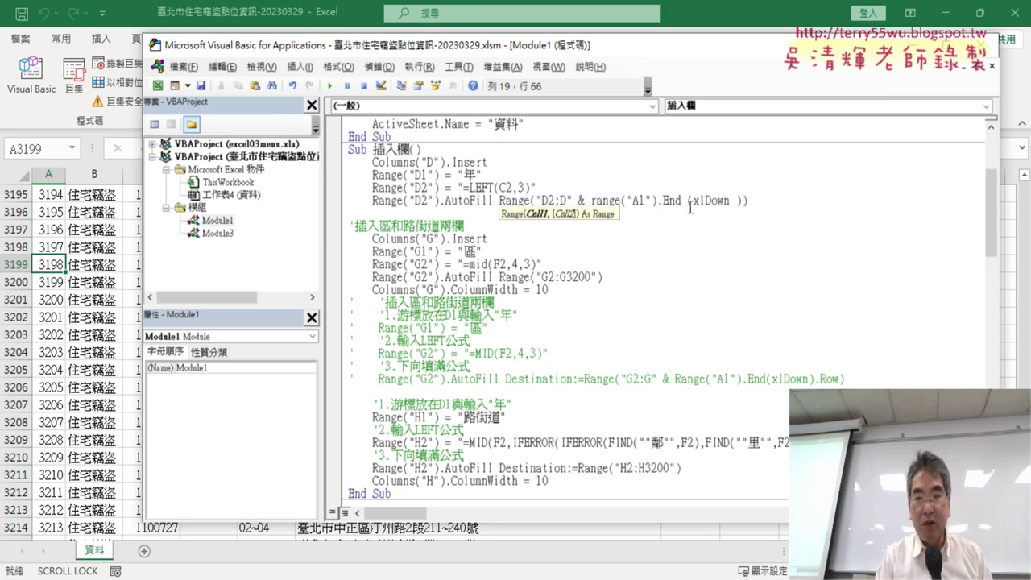
type(".row")
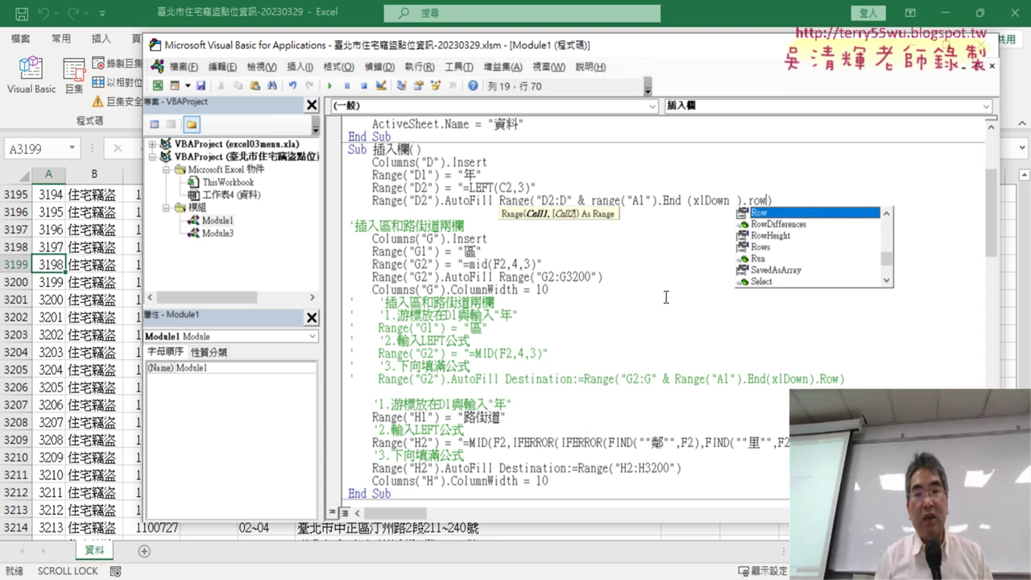
key("Tab")
key("Down")
key("Down")
key("Down")
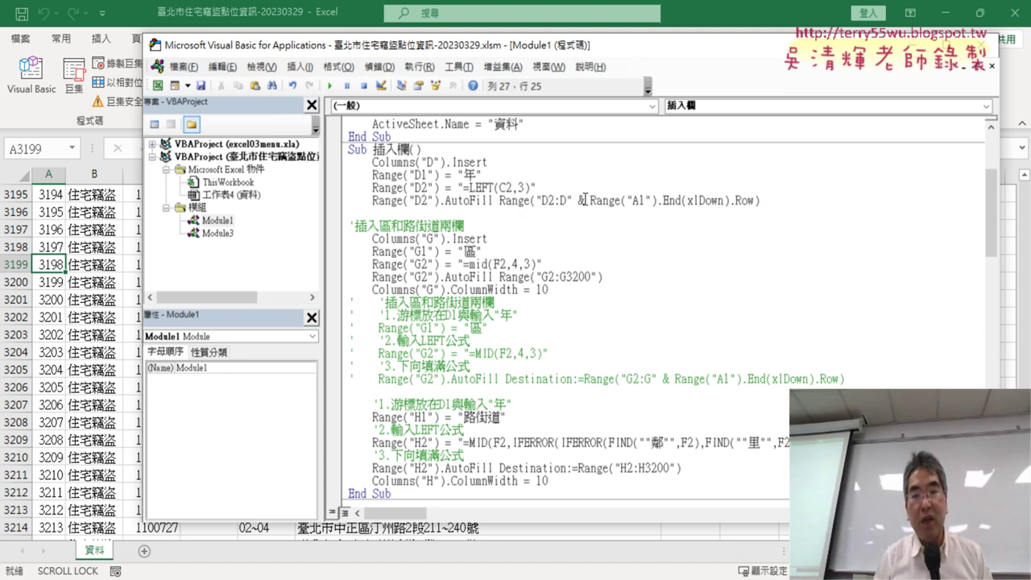
Highlight the Range("A1"), End(xlDown) and Row parts to explain them, then return to the sheet
left_click_drag(589, 201, 652, 201)
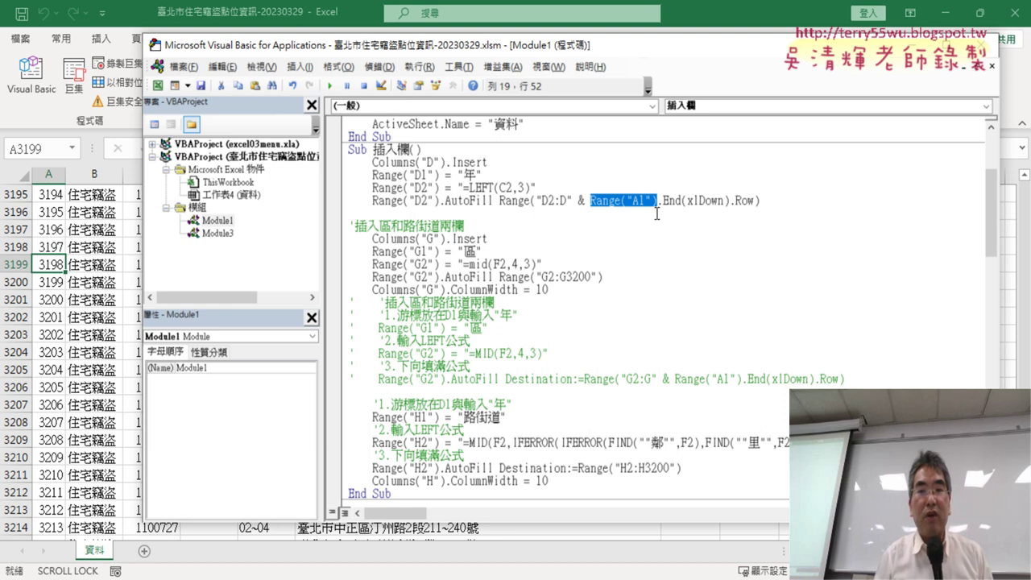
left_click_drag(664, 201, 733, 200)
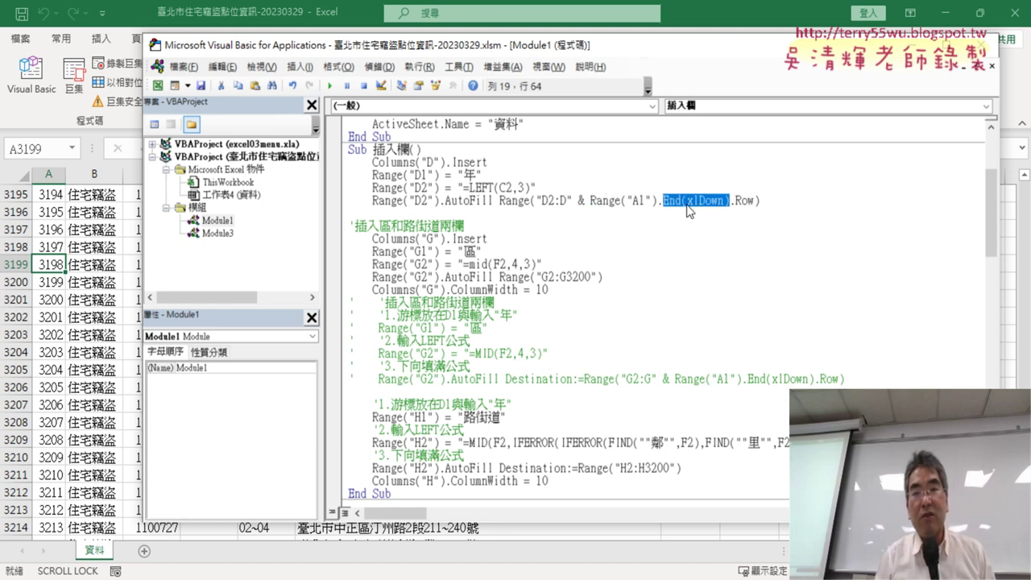
left_click_drag(755, 201, 586, 200)
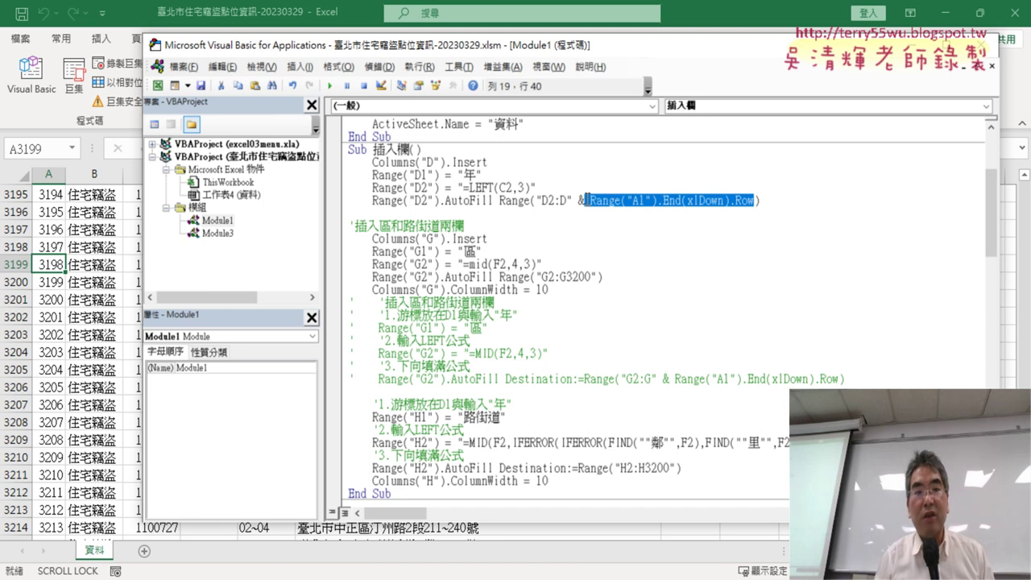
left_click(71, 316)
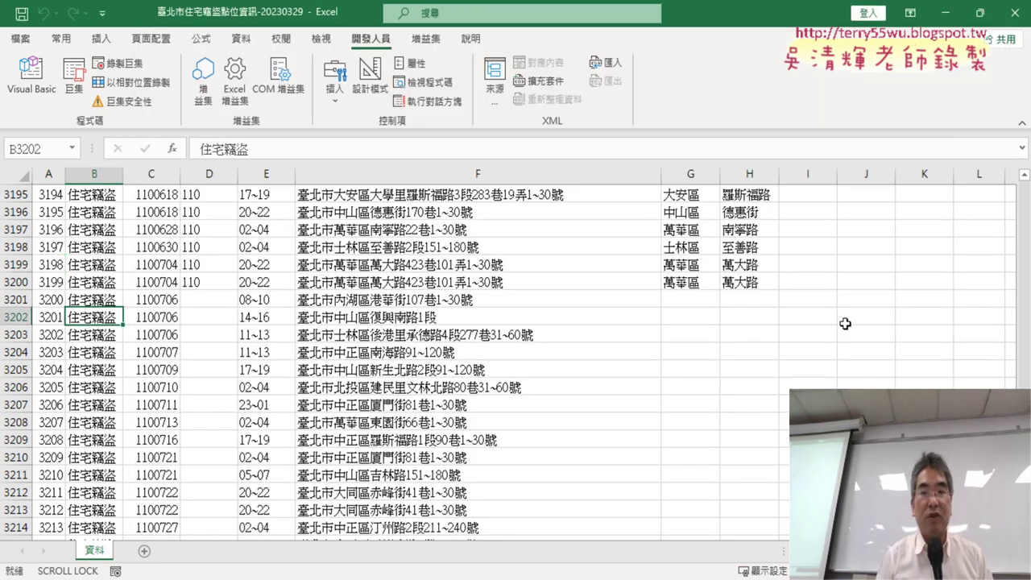
Scroll to the last data row, select A3569 and D3569, then reopen the macro code
scroll(508, 363, "down", 20)
scroll(508, 363, "down", 20)
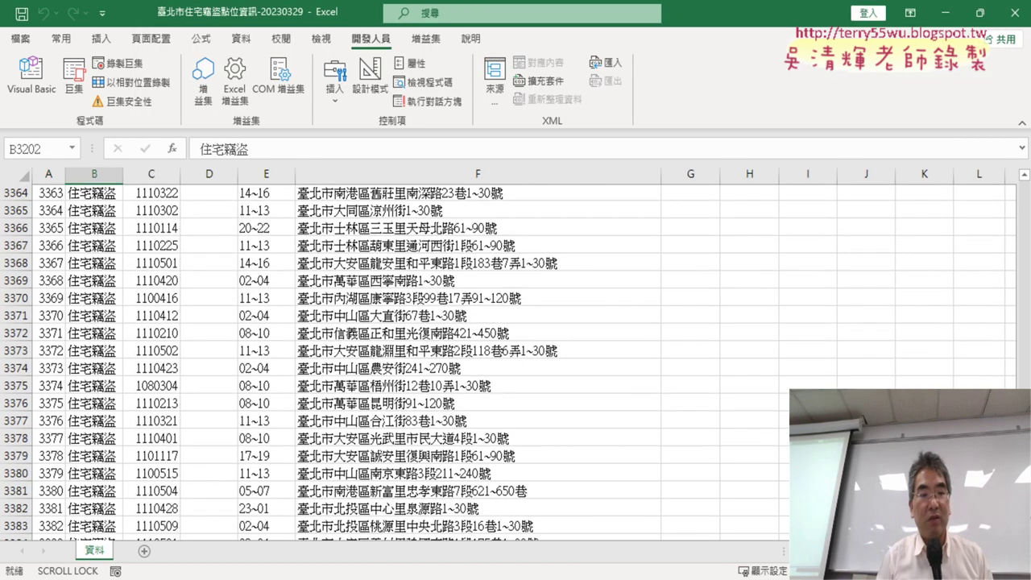
scroll(508, 363, "down", 11)
scroll(508, 363, "down", 18)
scroll(413, 370, "down", 3)
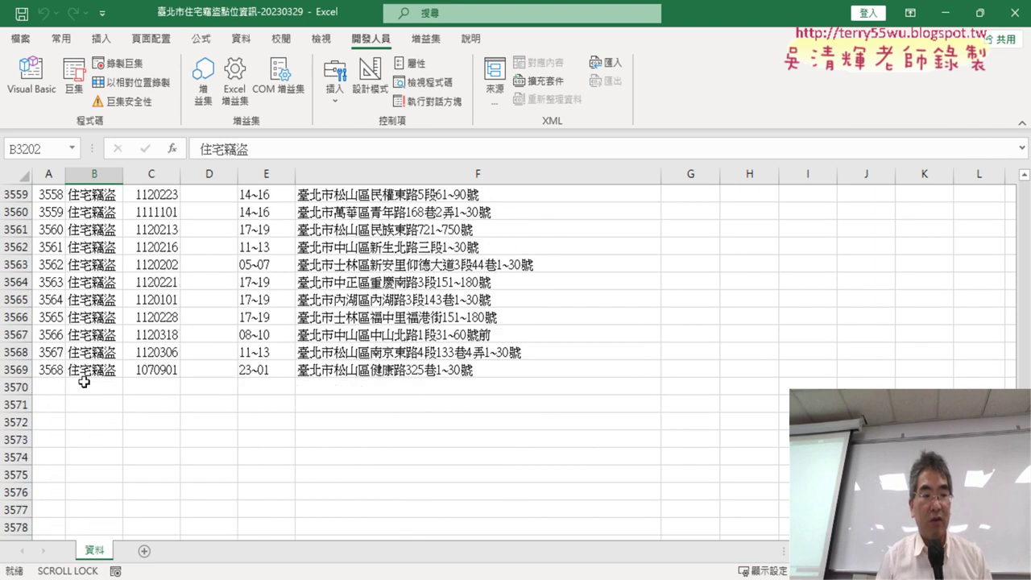
left_click(44, 369)
left_click(209, 369)
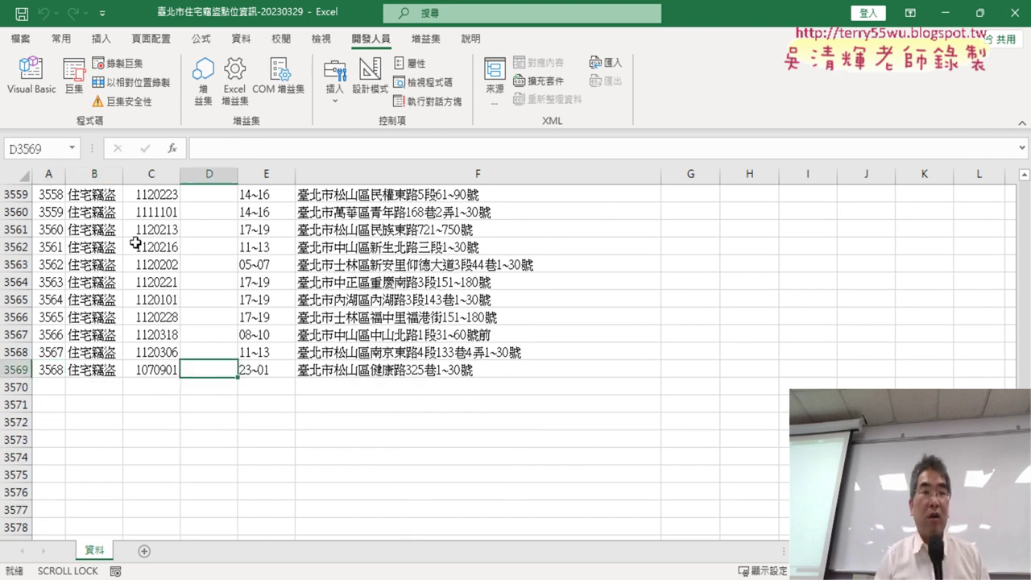
left_click(40, 80)
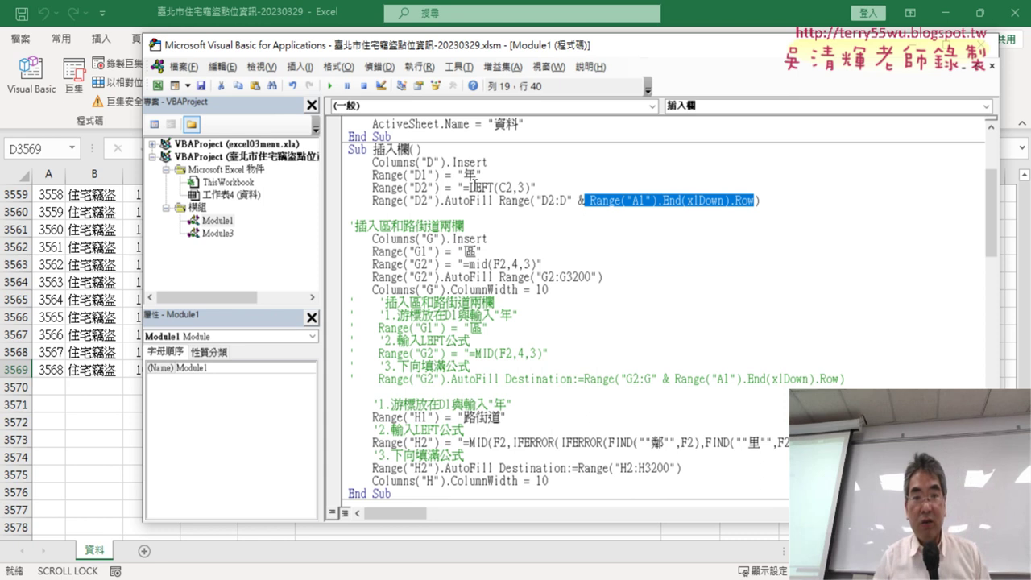
Copy the last-row expression from the D line and paste it over 3200 in G2:G3200
left_click_drag(574, 200, 754, 199)
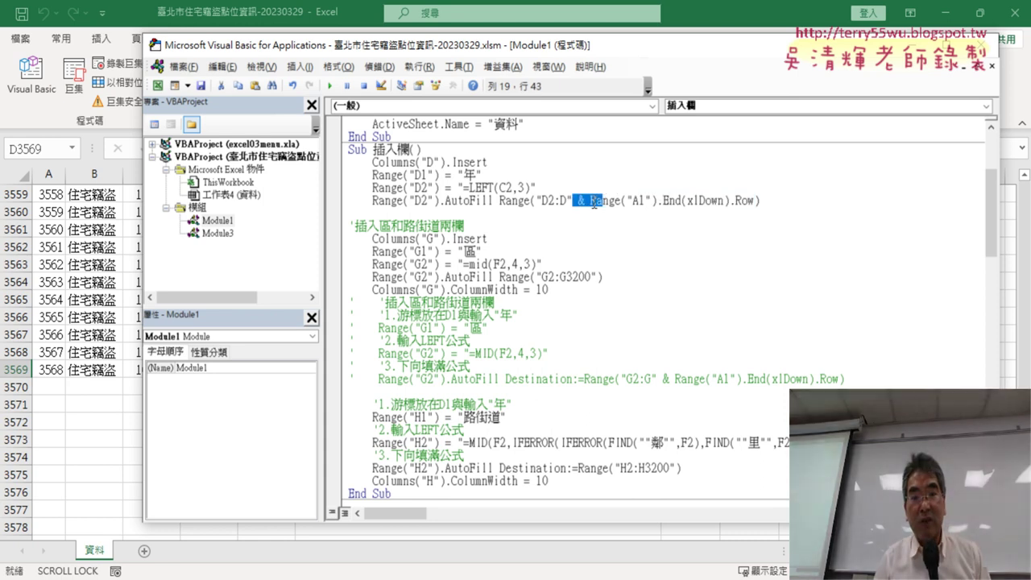
right_click(728, 203)
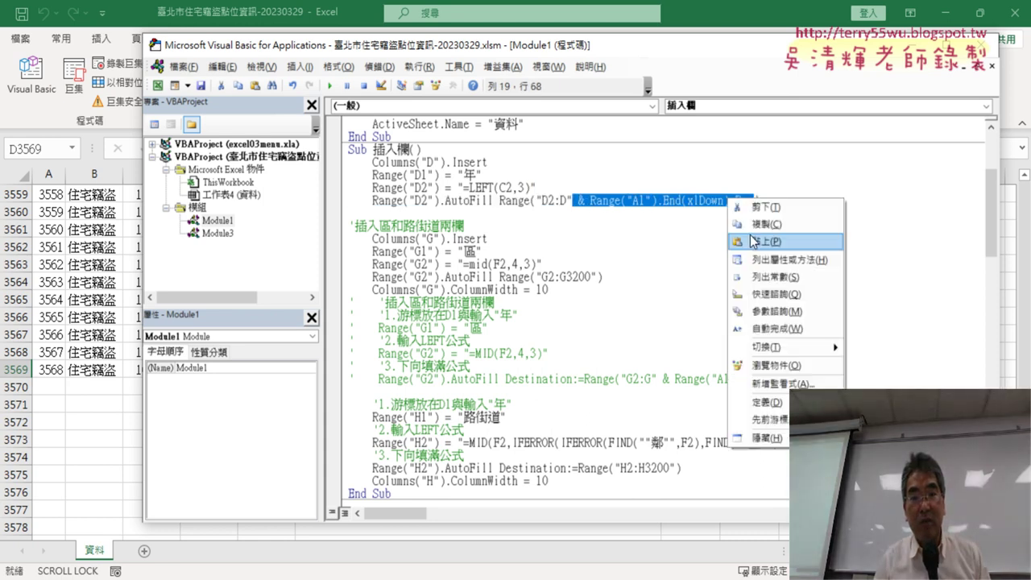
left_click(755, 227)
left_click(569, 276)
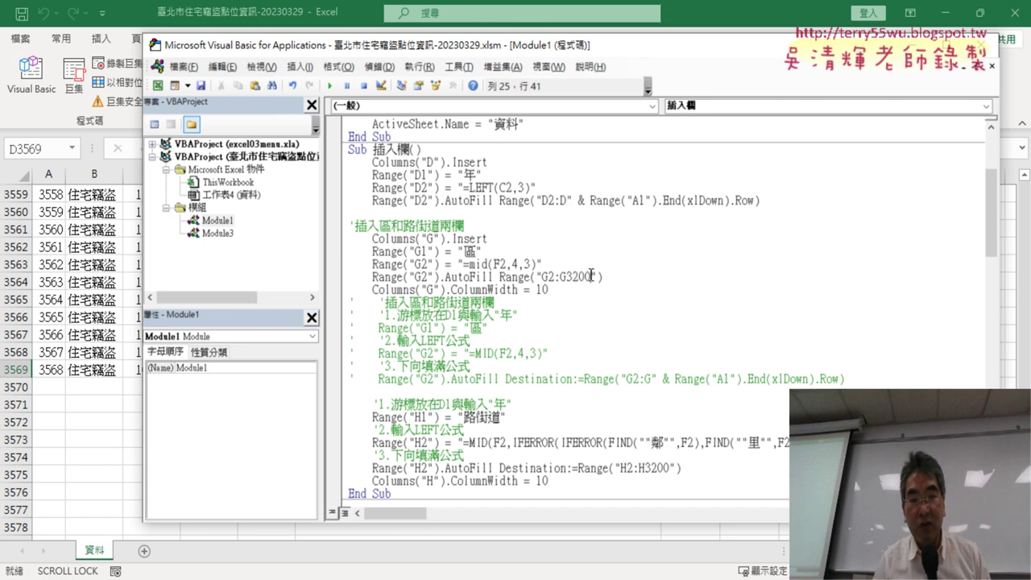
left_click_drag(591, 277, 571, 277)
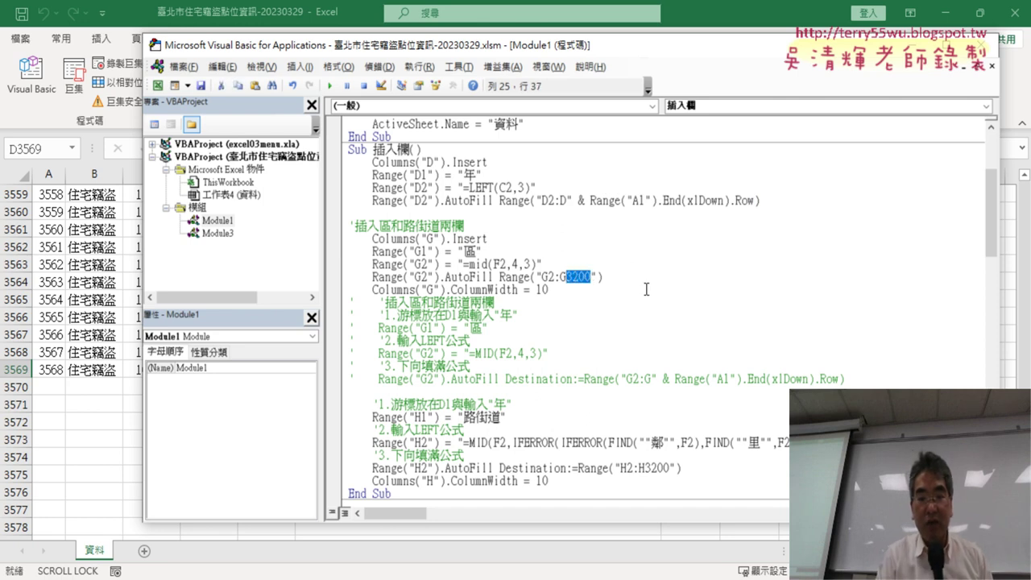
key("Delete")
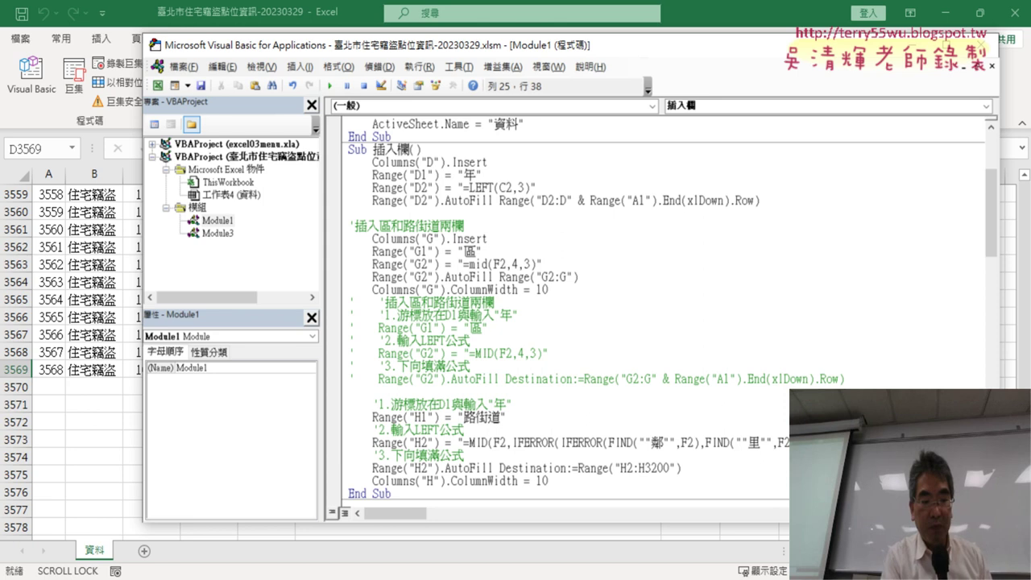
key("ctrl+v")
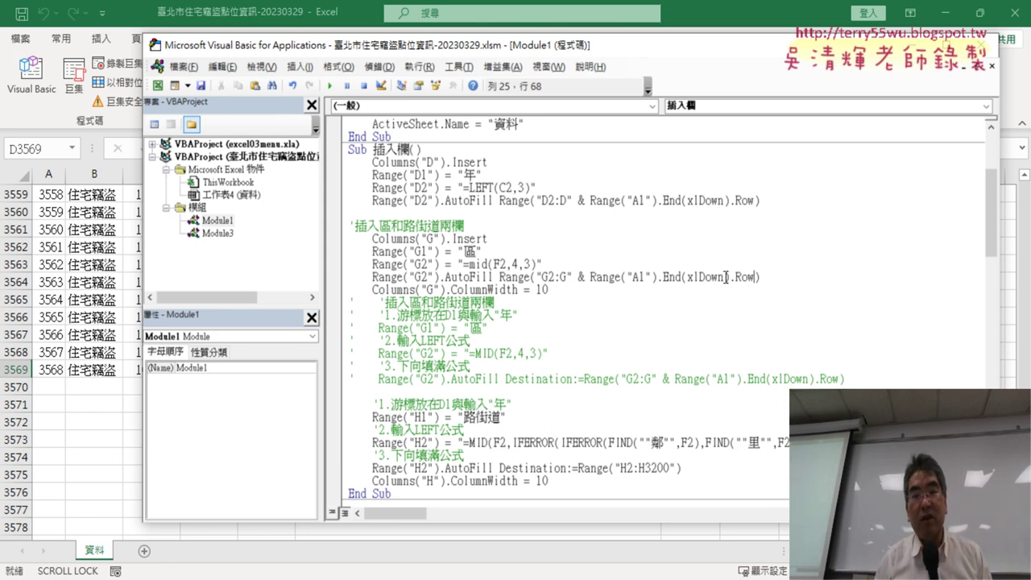
Replace 3200 in H2:H3200 with the pasted last-row expression
scroll(749, 325, "down", 2)
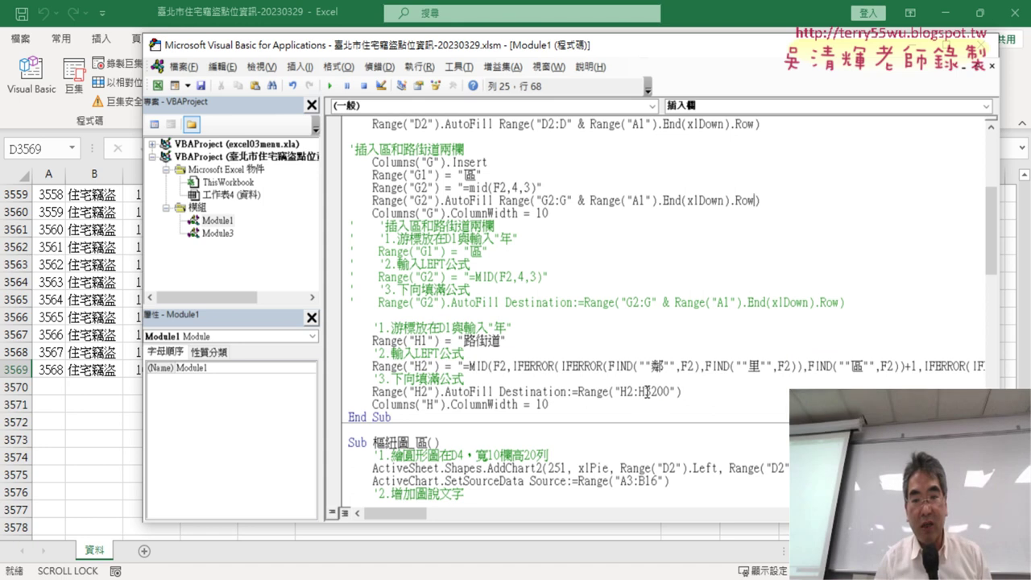
left_click_drag(644, 392, 665, 391)
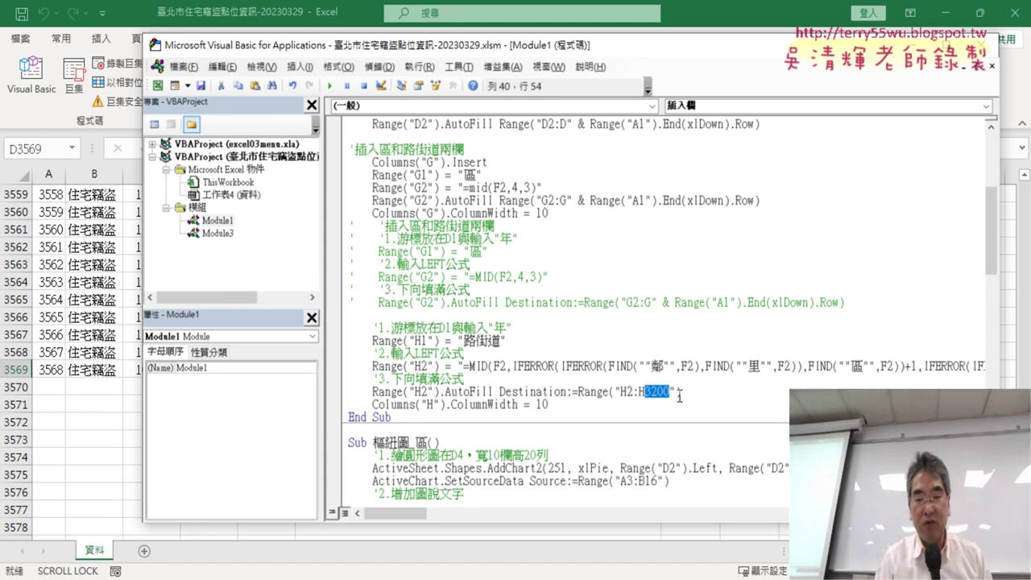
key("Delete")
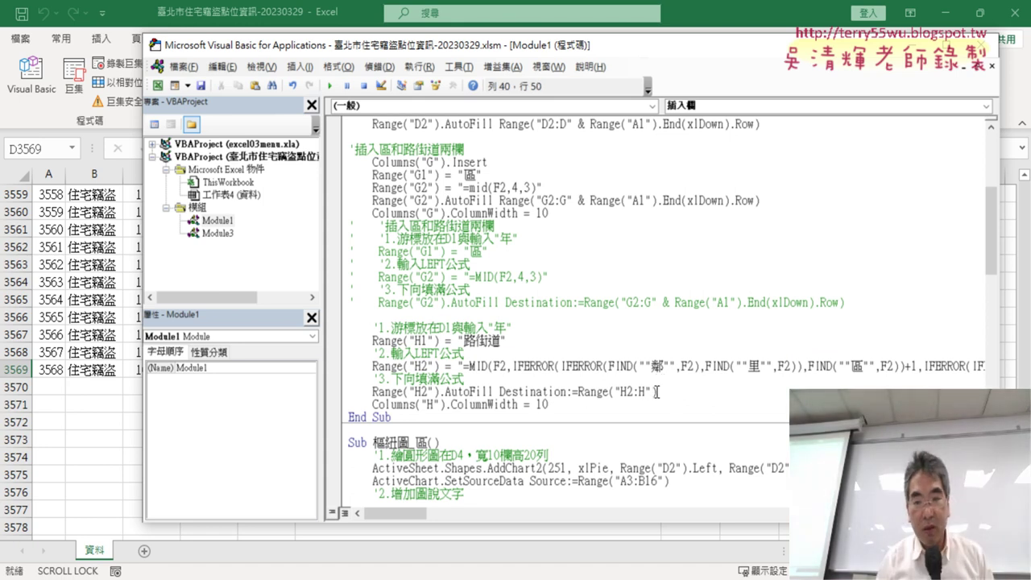
key("ctrl+v")
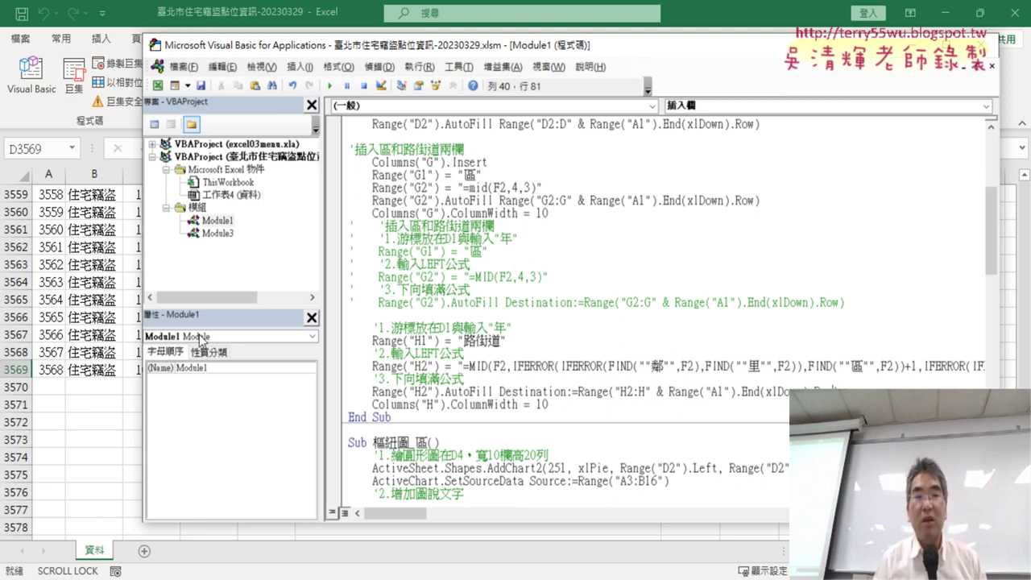
Check the column G AutoFill line in the editor, then scroll the 資料 sheet back to the top
left_click(71, 413)
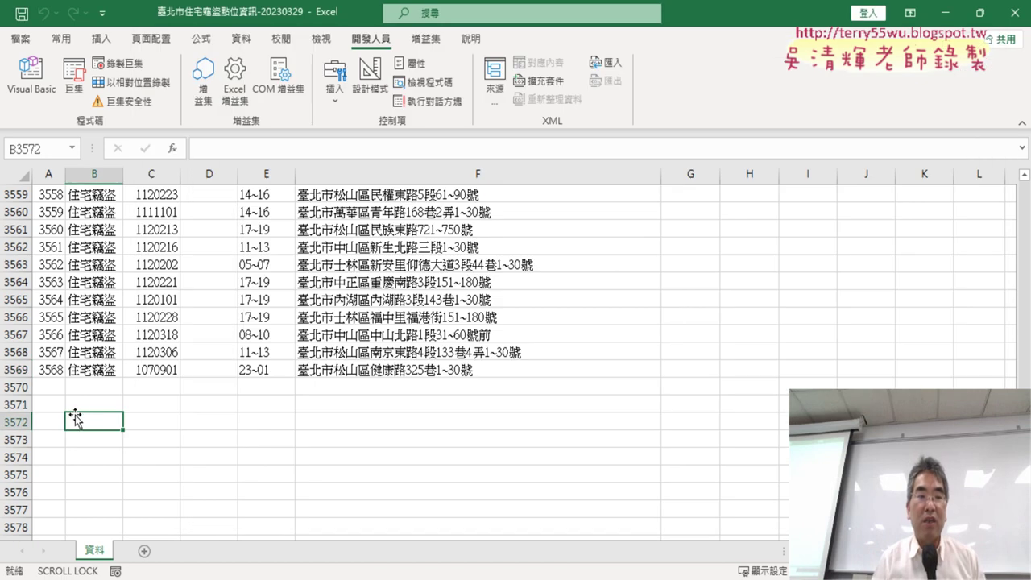
scroll(203, 267, "up", 5)
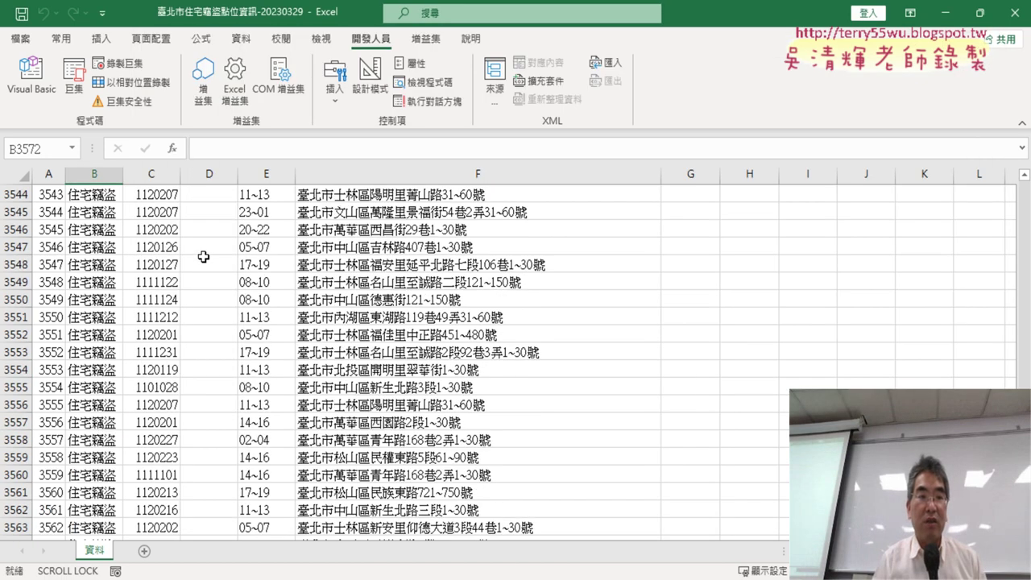
left_click(32, 85)
left_click(511, 303)
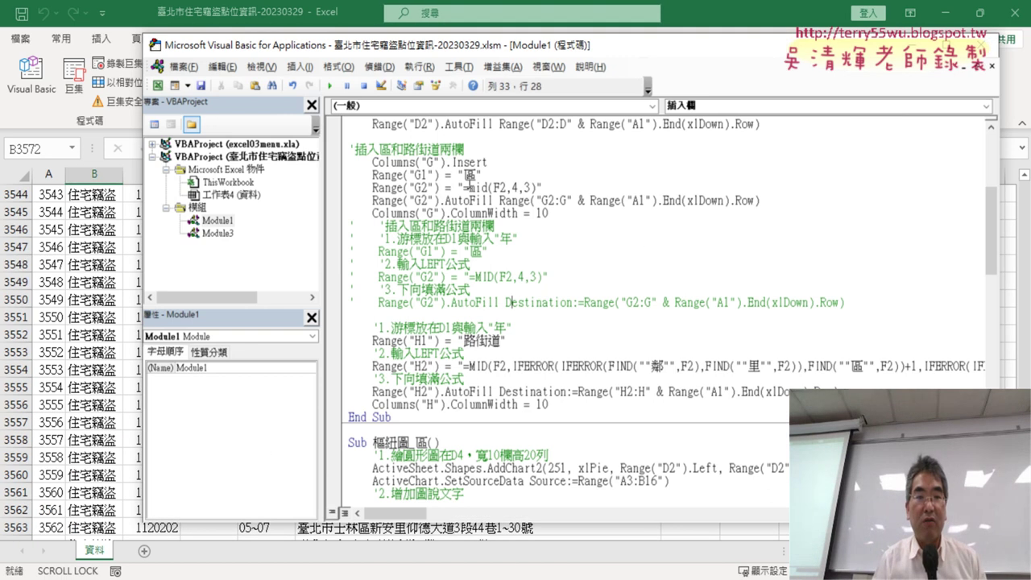
left_click(122, 233)
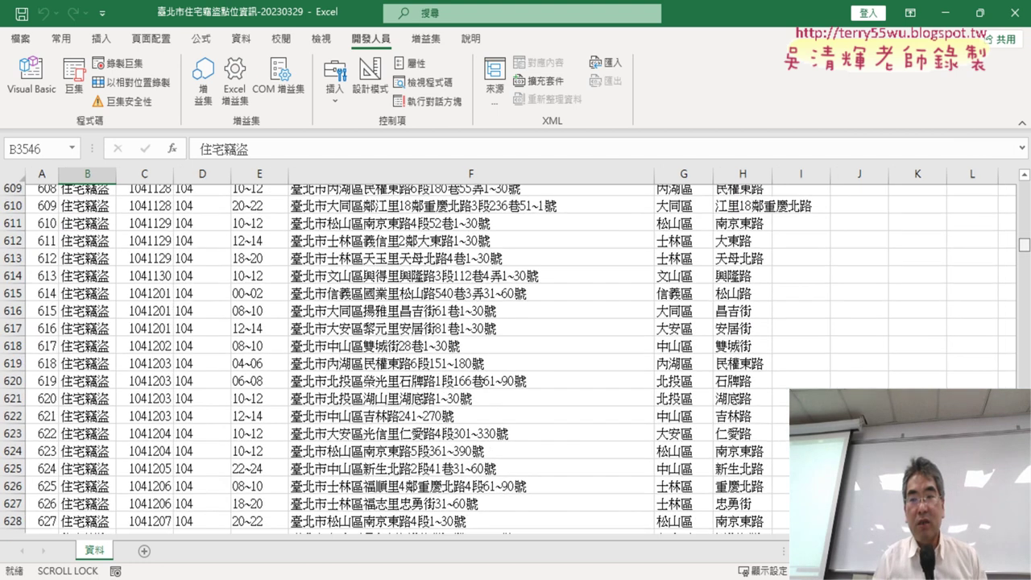
left_click_drag(1024, 244, 1025, 187)
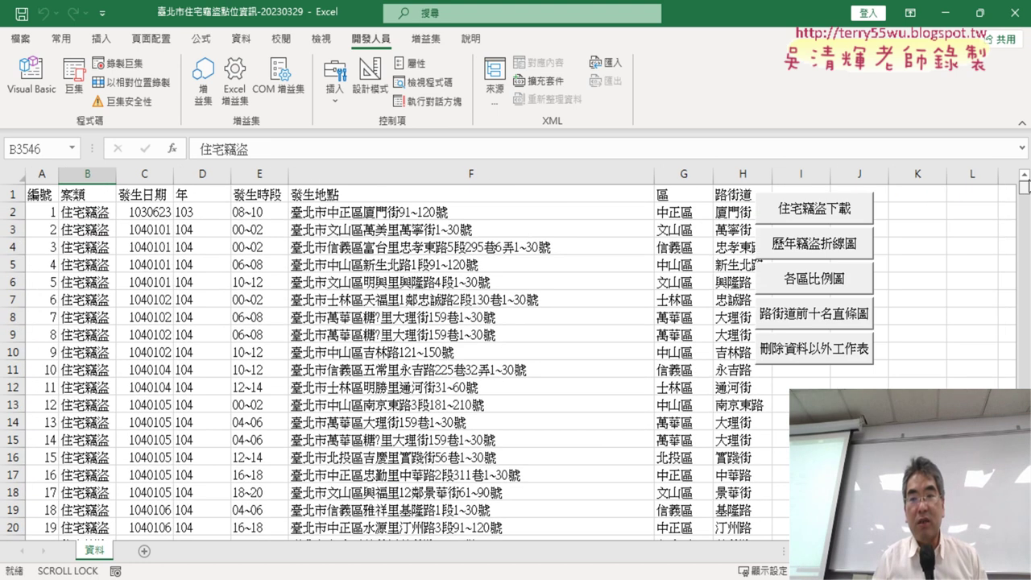
Select all five macro buttons and shift them slightly to the right
left_click(836, 211, "ctrl")
left_click(831, 243, "ctrl")
left_click(830, 279, "ctrl")
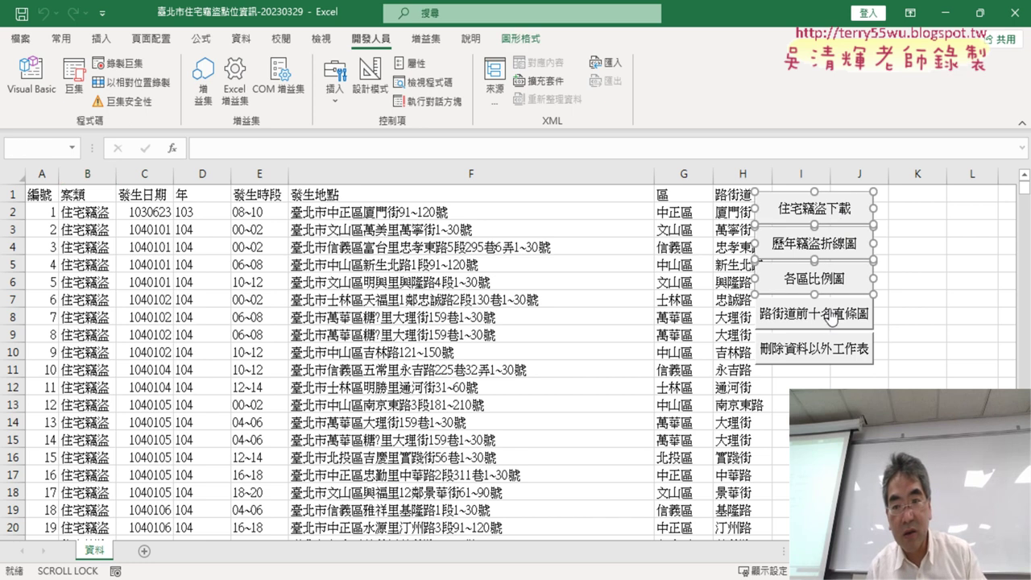
left_click(831, 319, "ctrl")
left_click(830, 349, "ctrl")
left_click_drag(831, 213, 864, 210)
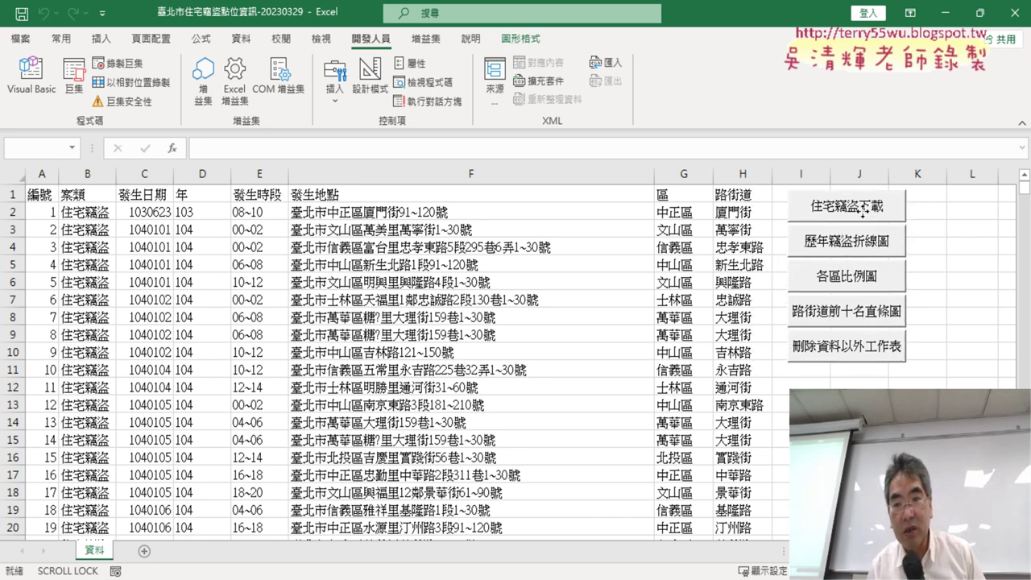
Keep the buttons set to 'Don't move or size with cells', then rerun 住宅竊盜下載
right_click(861, 209)
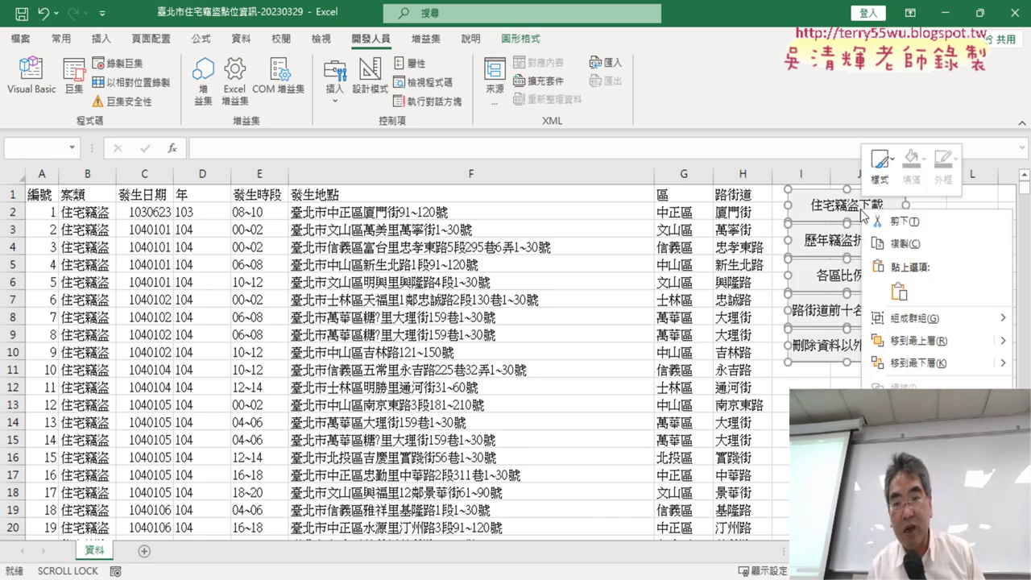
left_click(918, 408)
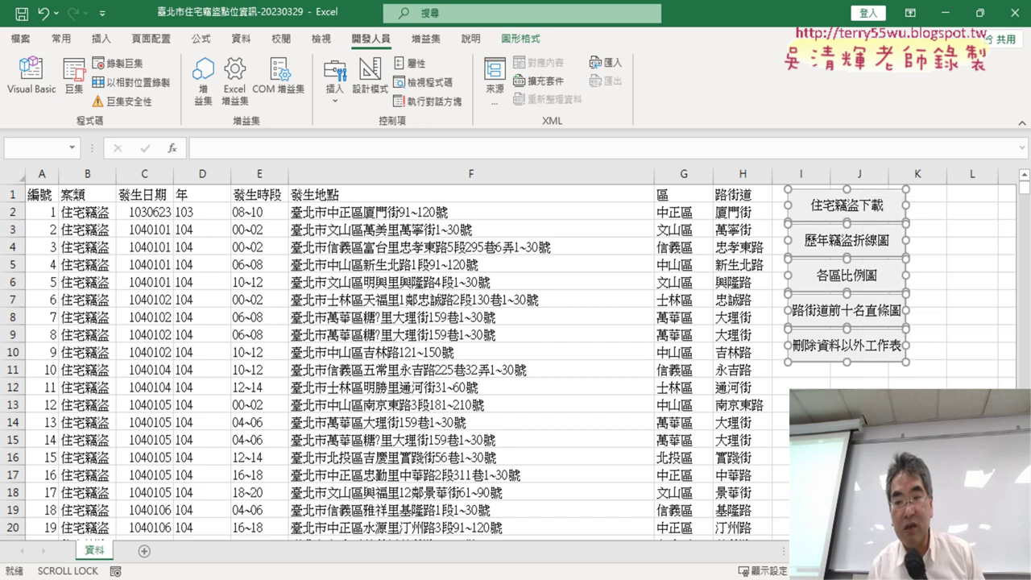
left_click(778, 232)
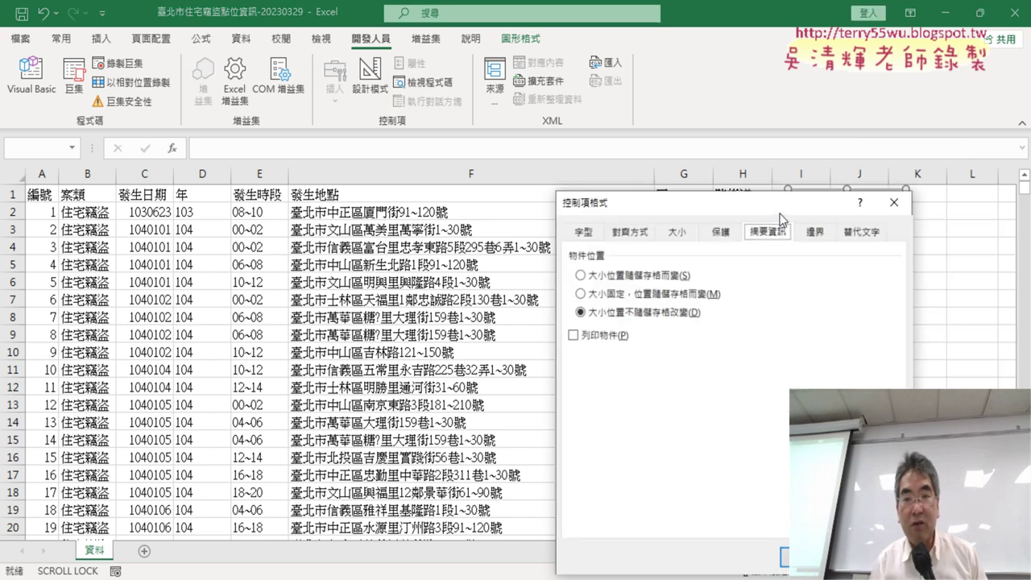
left_click_drag(781, 215, 731, 95)
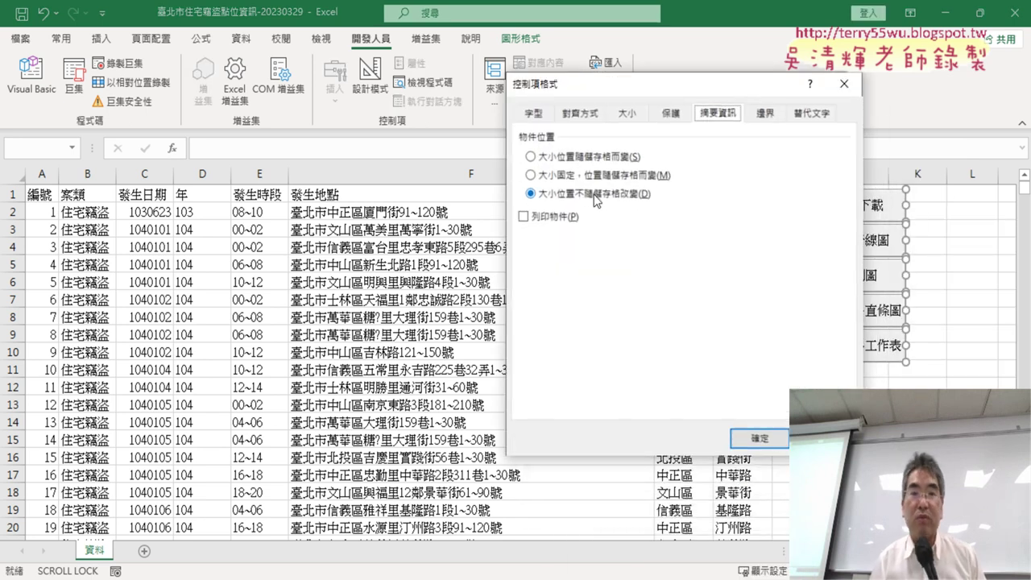
left_click(753, 438)
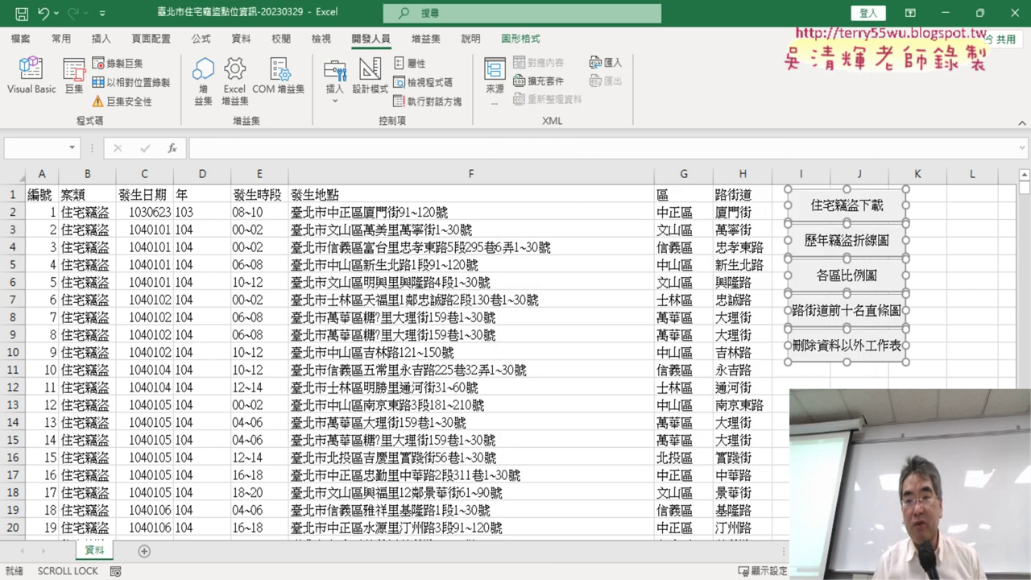
left_click(918, 440)
left_click(861, 208)
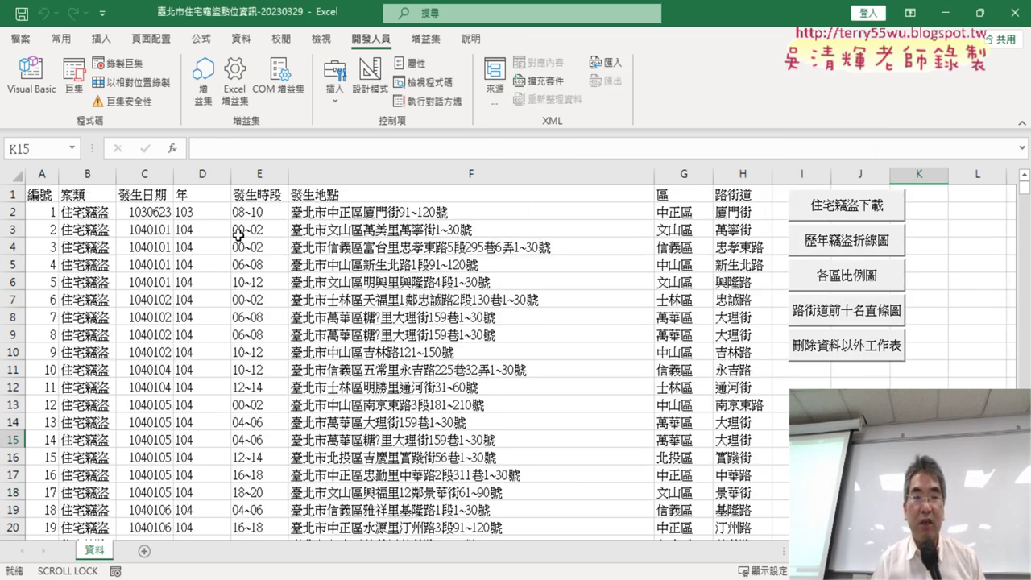
Scroll to row 3569, select D3559:D3569 to inspect the LEFT formulas, then open Visual Basic
left_click_drag(1023, 187, 1026, 475)
scroll(435, 403, "down", 3)
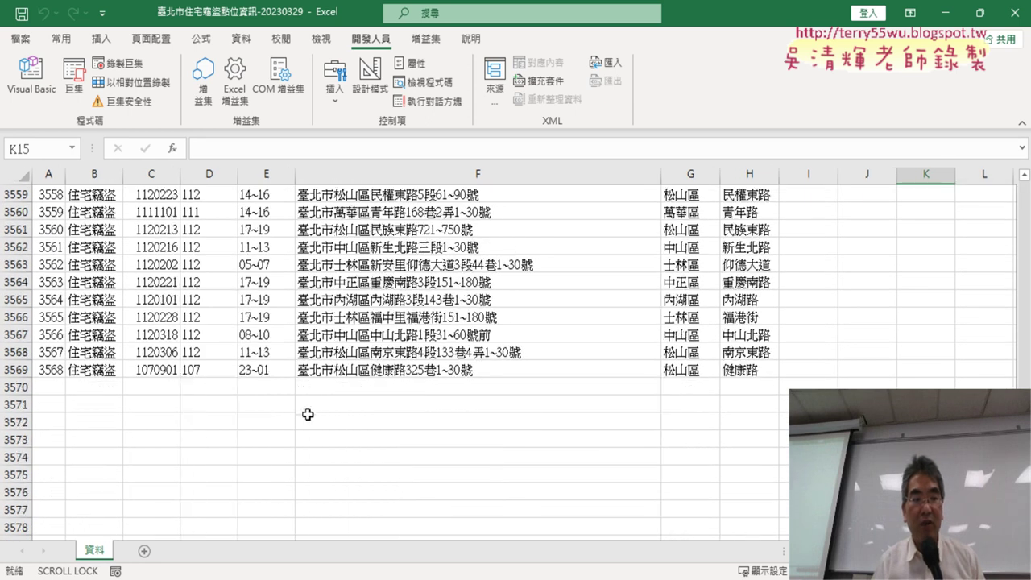
left_click_drag(209, 370, 208, 195)
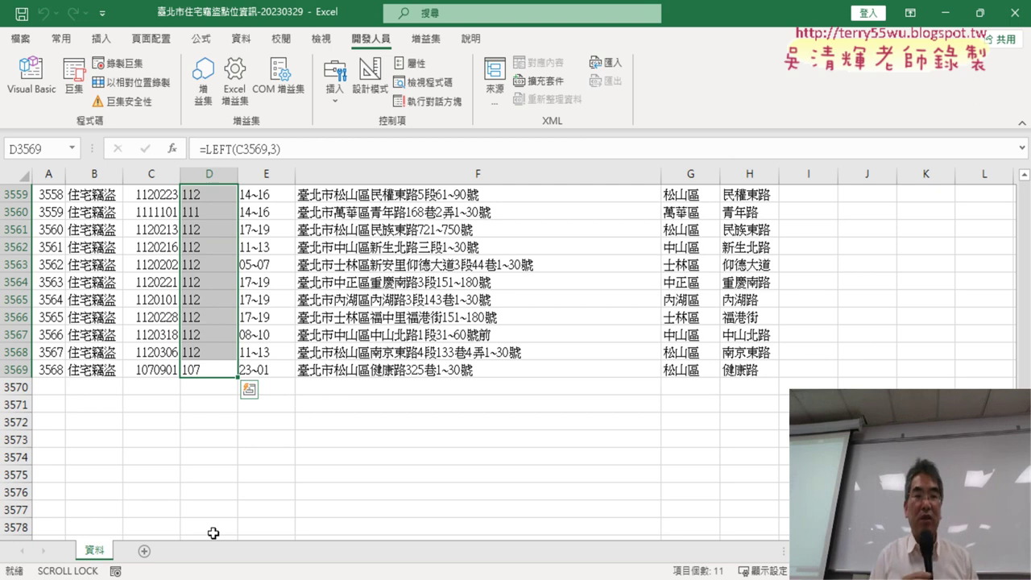
left_click(31, 76)
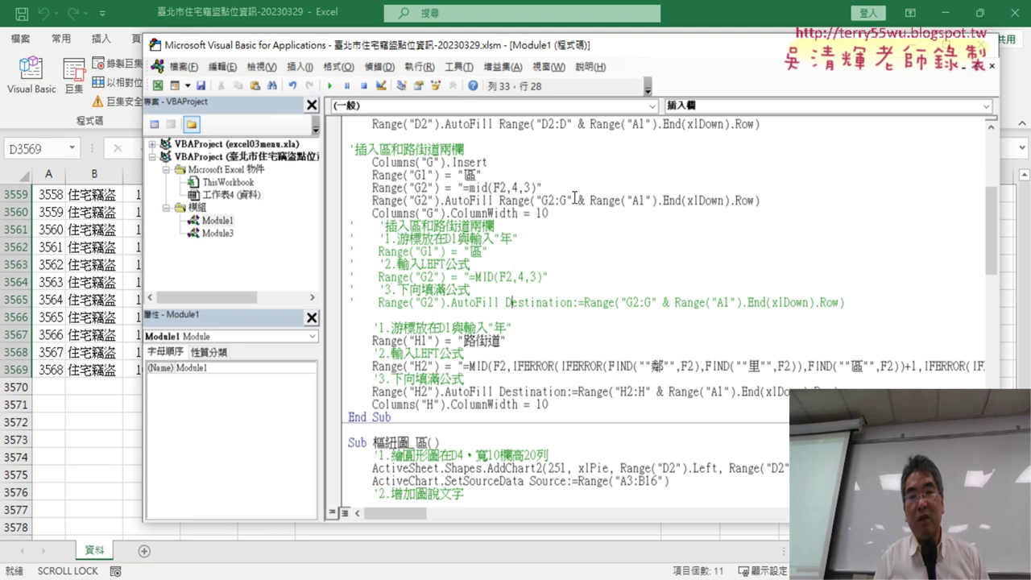
Highlight '& Range("A1").End(xlDown).Row' on the G2 AutoFill line, then switch to the Google Docs code notes
left_click_drag(572, 199, 749, 201)
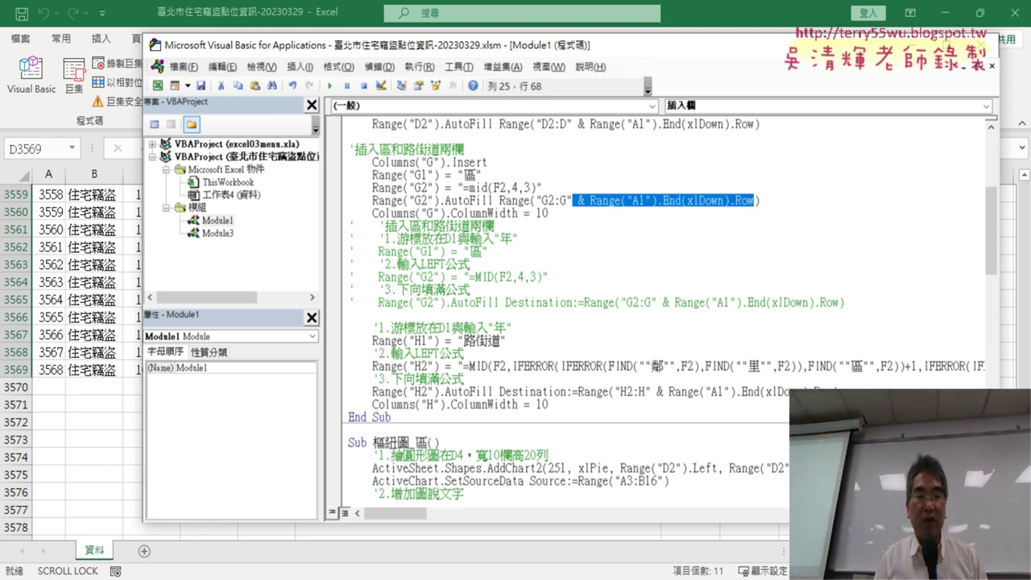
key("alt+Tab")
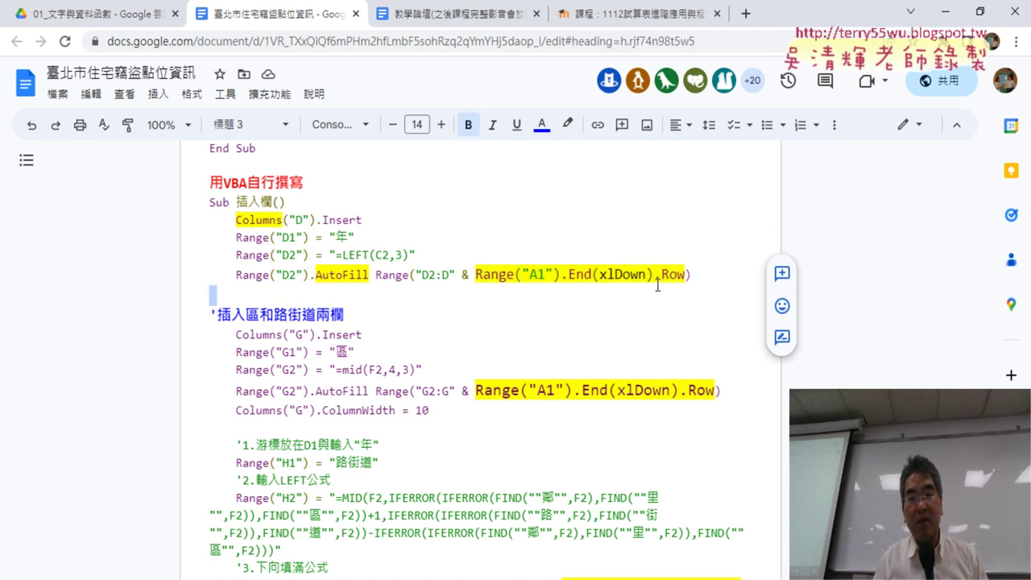
mouse_move(687, 276)
left_mouse_down()
mouse_move(552, 253)
mouse_move(455, 274)
left_mouse_up()
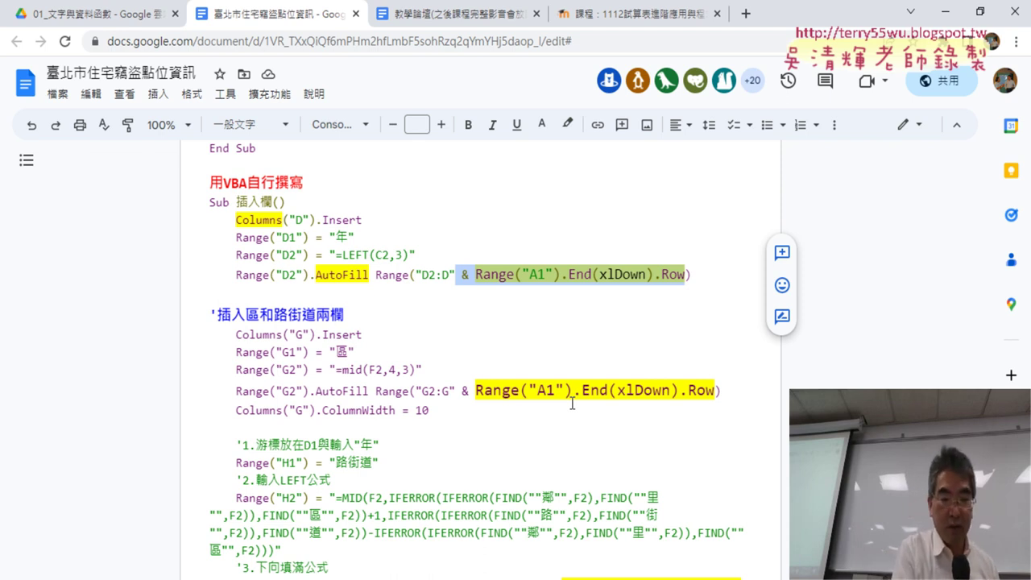
Jump to the top of the notes, showing the burglary-data overview and five-button screenshot
key("ctrl+Home")
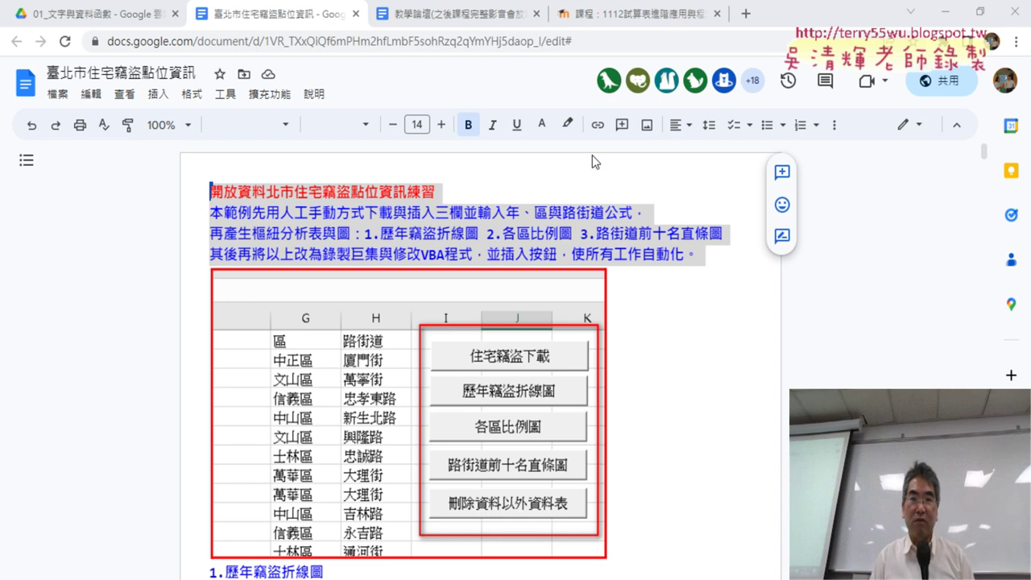
Review Moodle topics 8 and 9, then bring up the 教學論壇 forum document
left_click(609, 16)
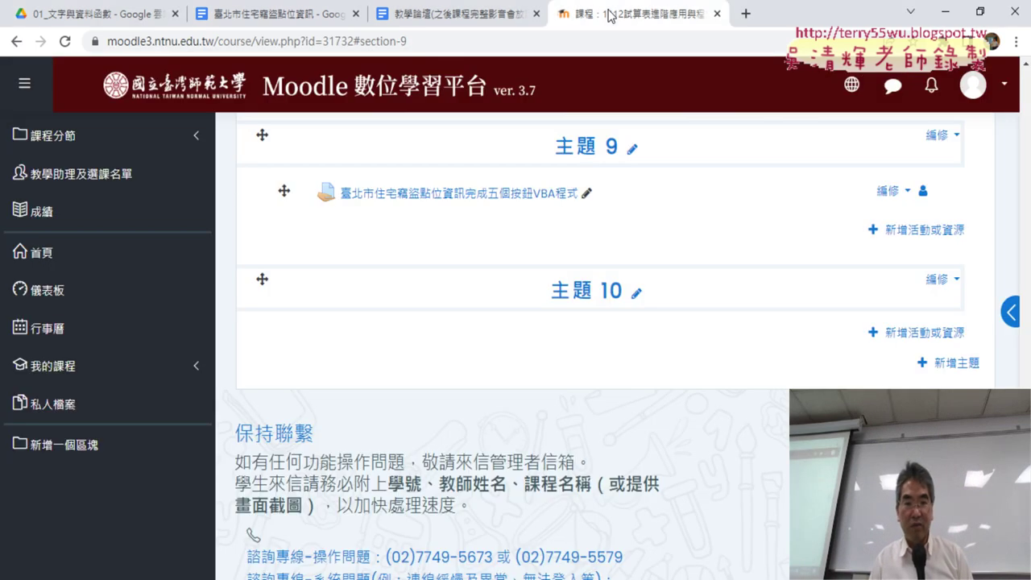
scroll(726, 204, "up", 2)
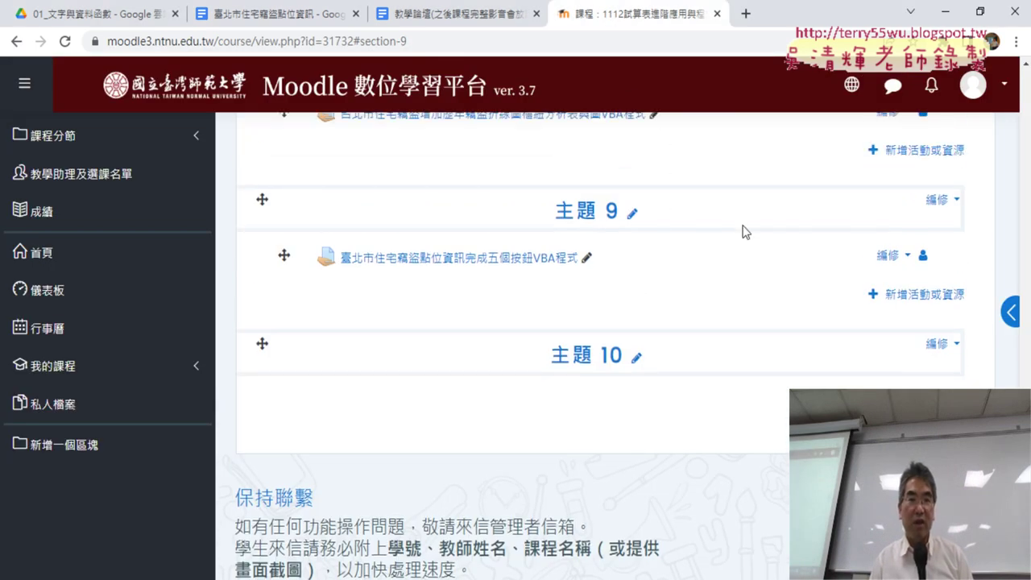
left_click(460, 13)
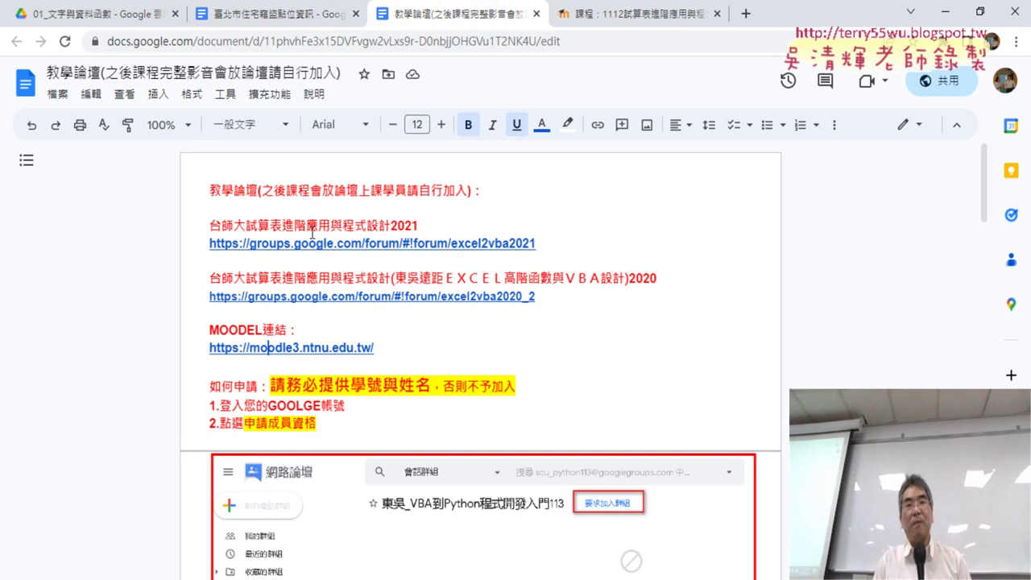
Go to the Google Drive course folder containing the 臺北市住宅竊盜點位資訊 files
left_click(273, 14)
left_click(97, 14)
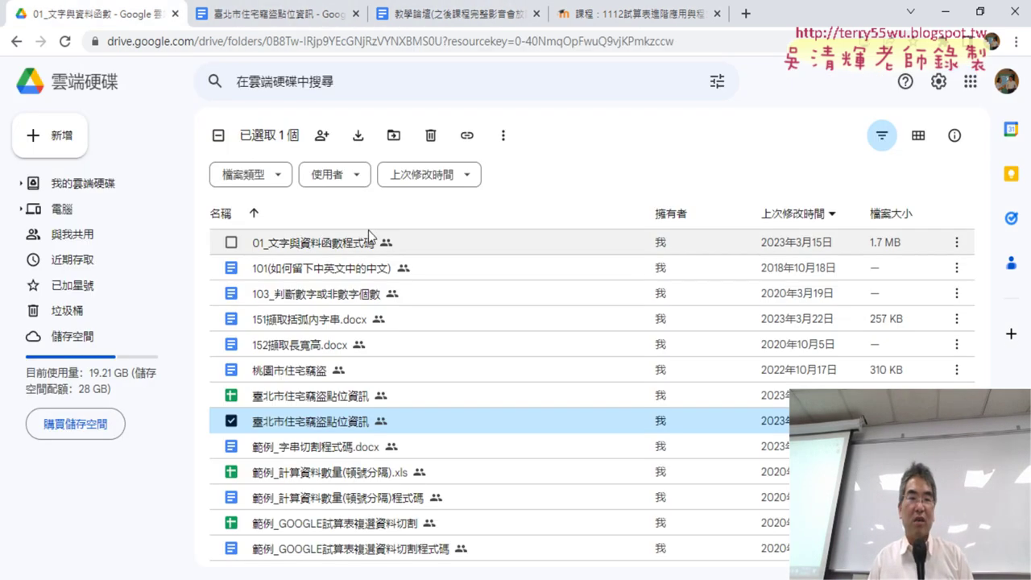